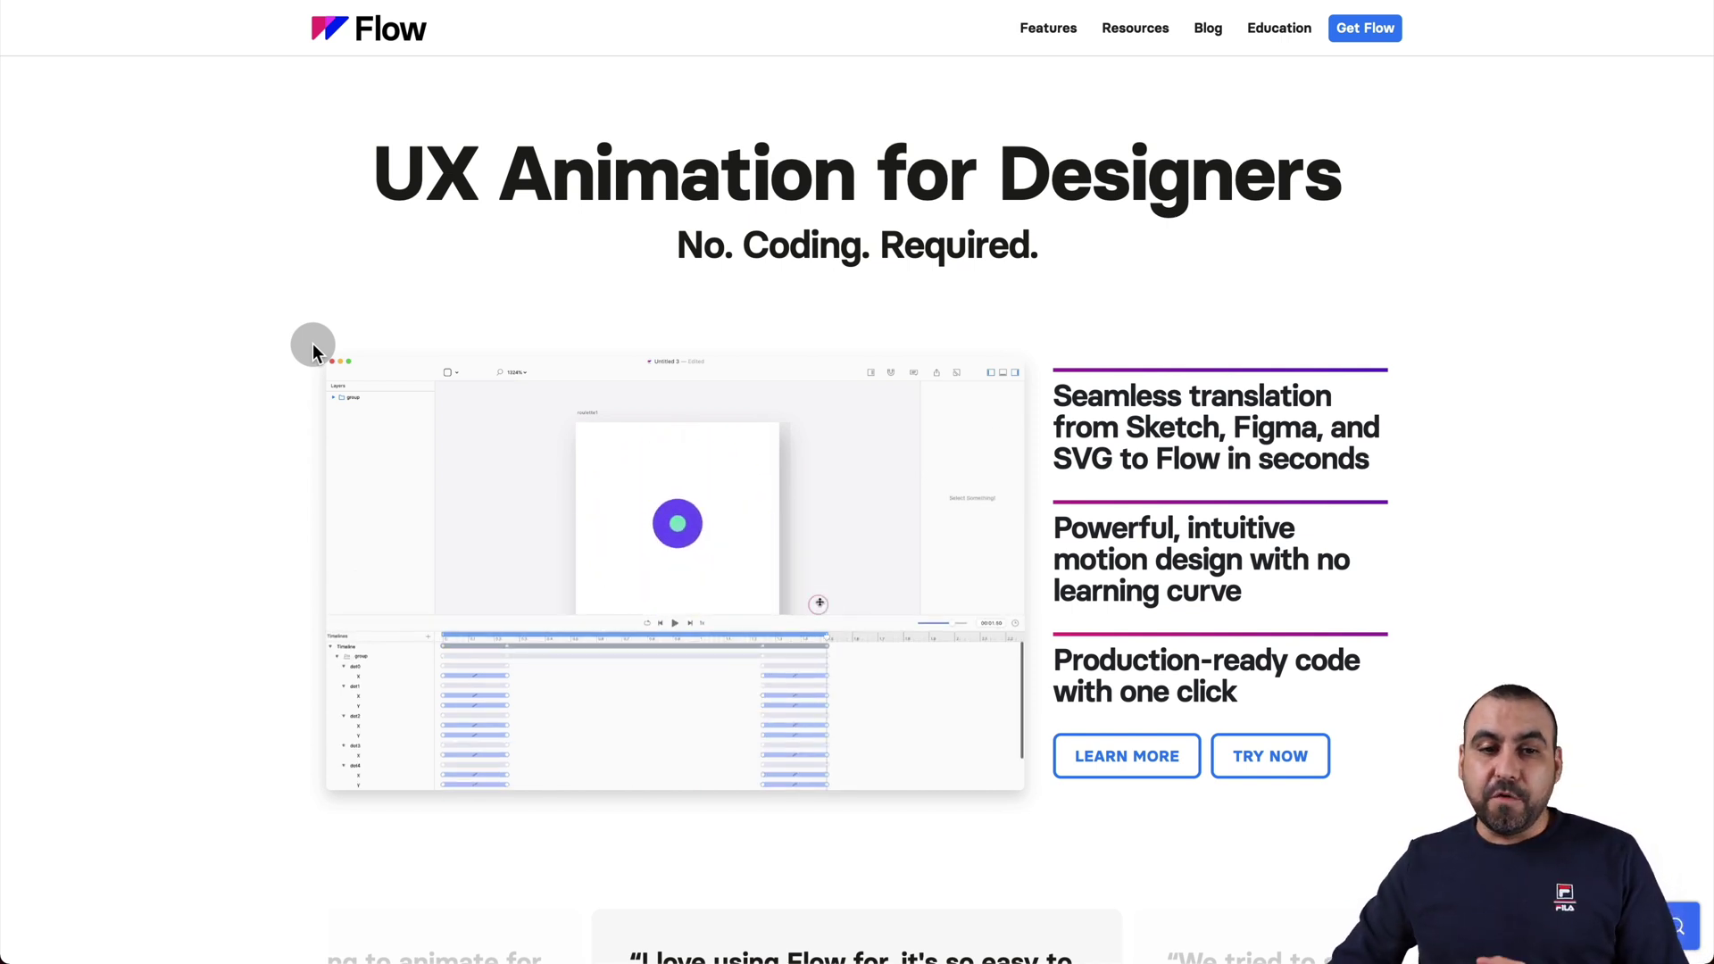
- Highlight the headline and tagline text on the Flow site, then launch Flow from the Dock
{"action": "left_click_drag", "start_coordinate": [382, 201], "coordinate": [1367, 221]}
{"action": "left_click", "coordinate": [1366, 218]}
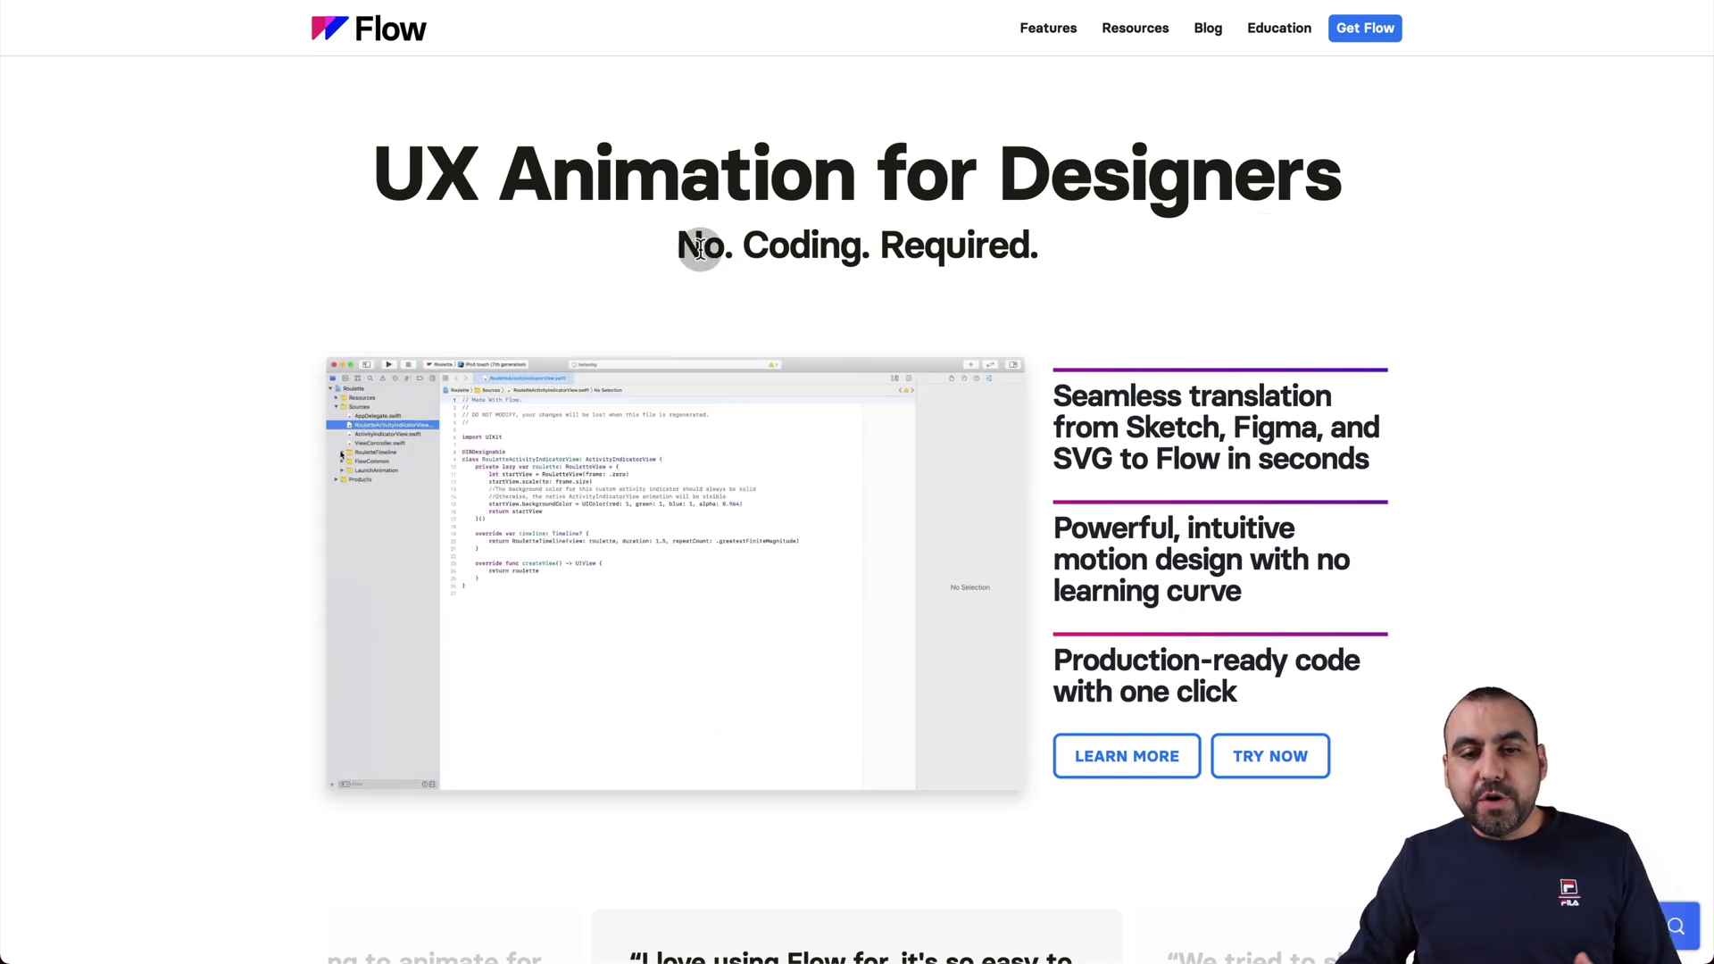
{"action": "left_click_drag", "start_coordinate": [702, 248], "coordinate": [1003, 241]}
{"action": "double_click", "coordinate": [1002, 241]}
{"action": "left_click", "coordinate": [1010, 244]}
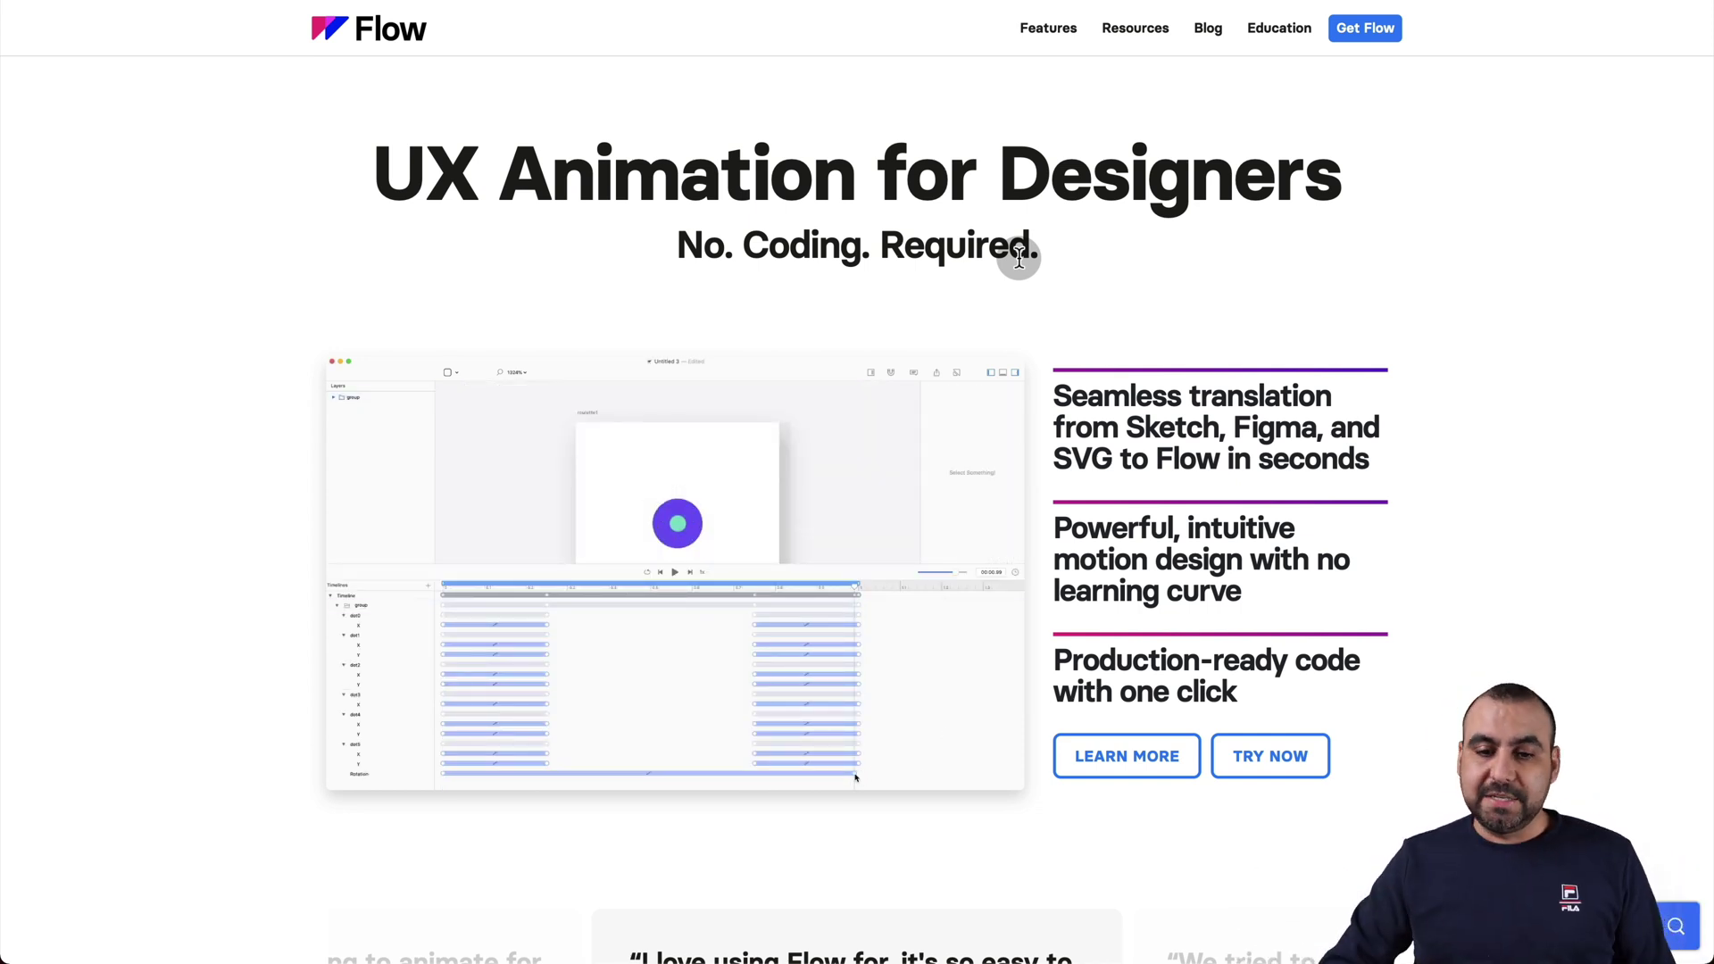
{"action": "left_click", "coordinate": [1116, 920]}
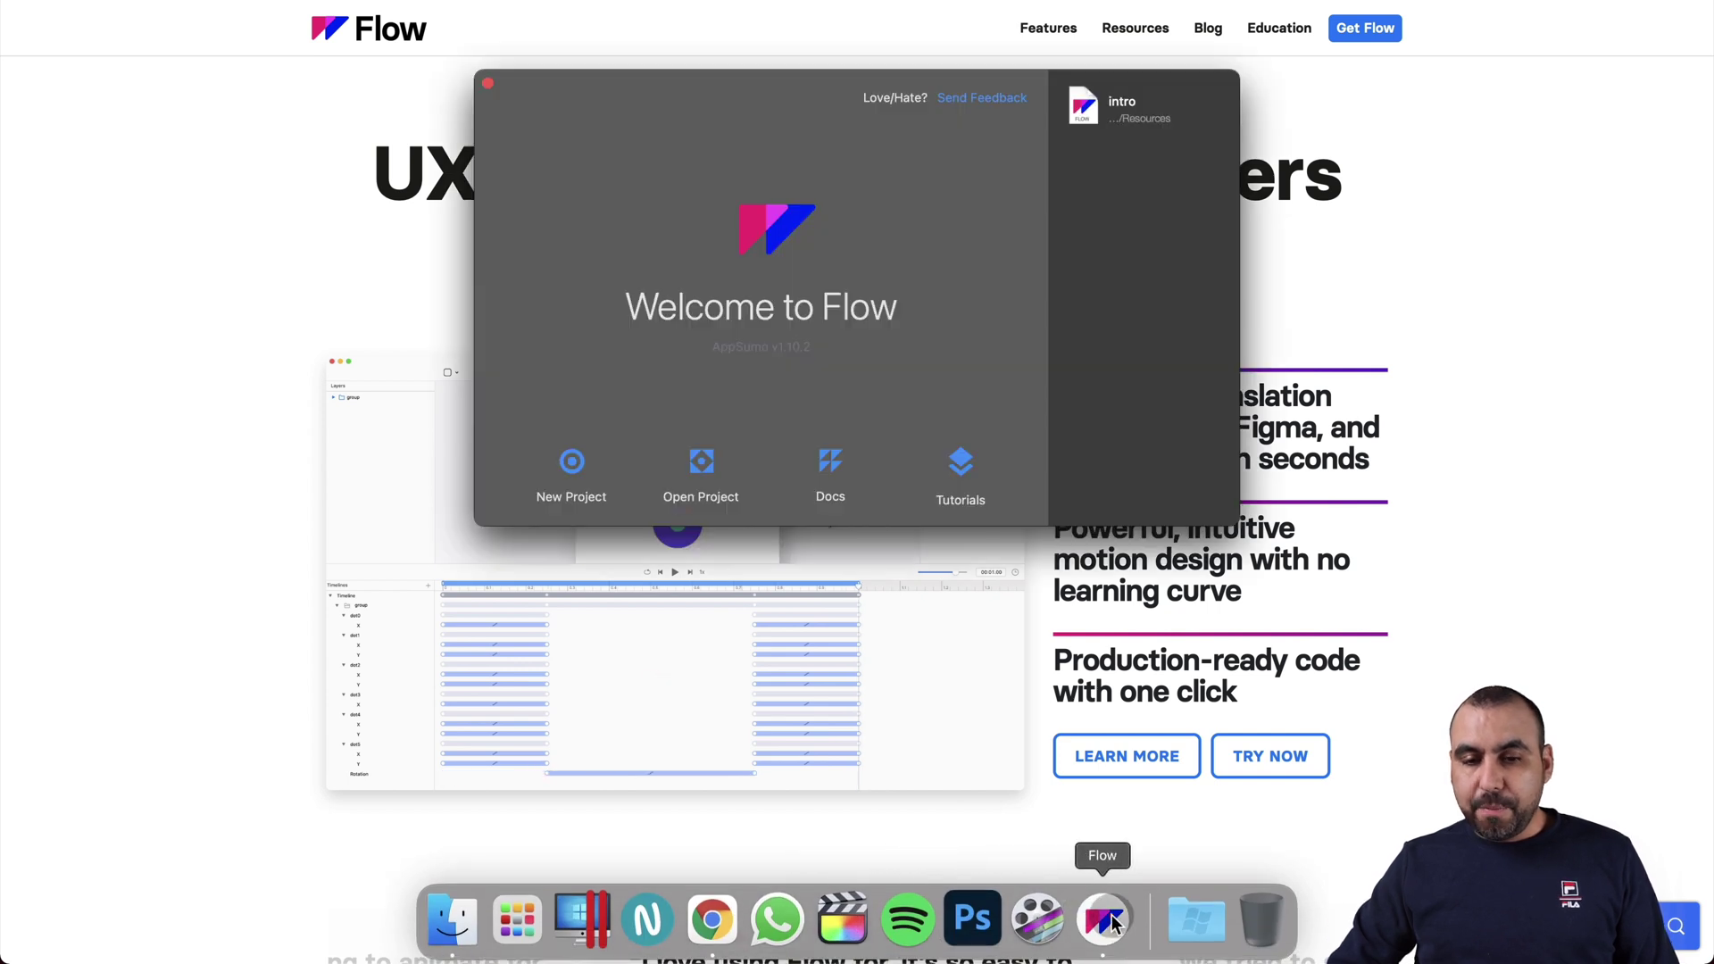
- Move the Welcome to Flow window aside and start a New Project
{"action": "left_click_drag", "start_coordinate": [788, 90], "coordinate": [736, 127]}
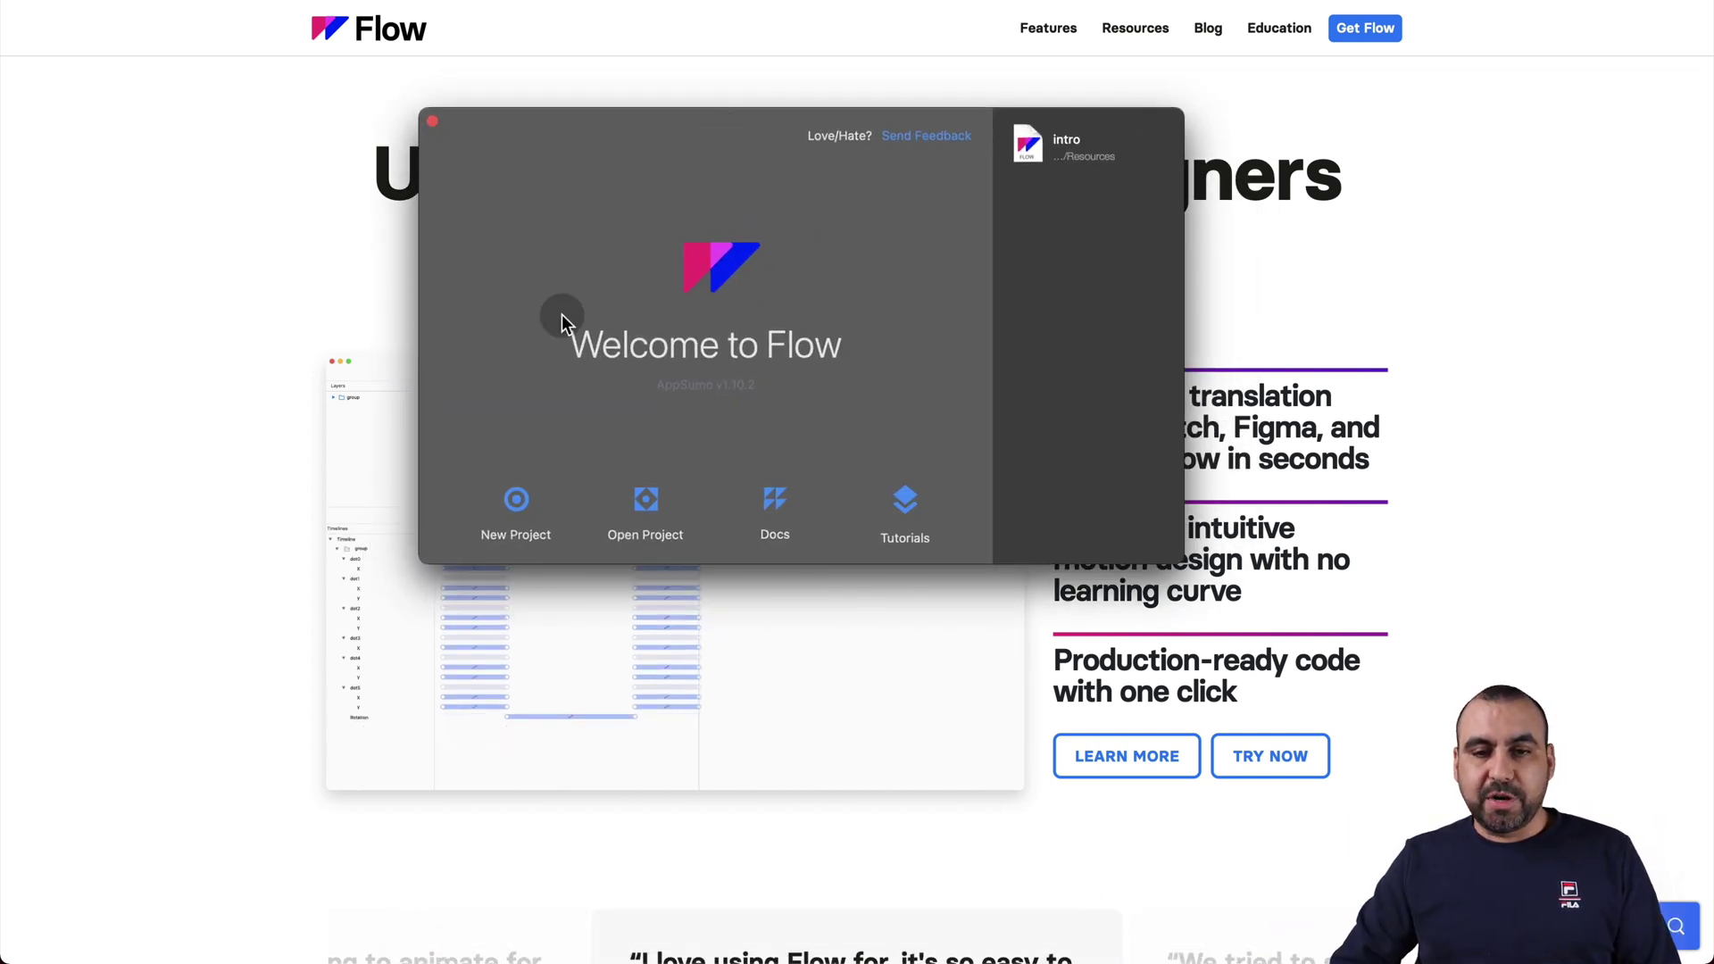
{"action": "left_click", "coordinate": [516, 503]}
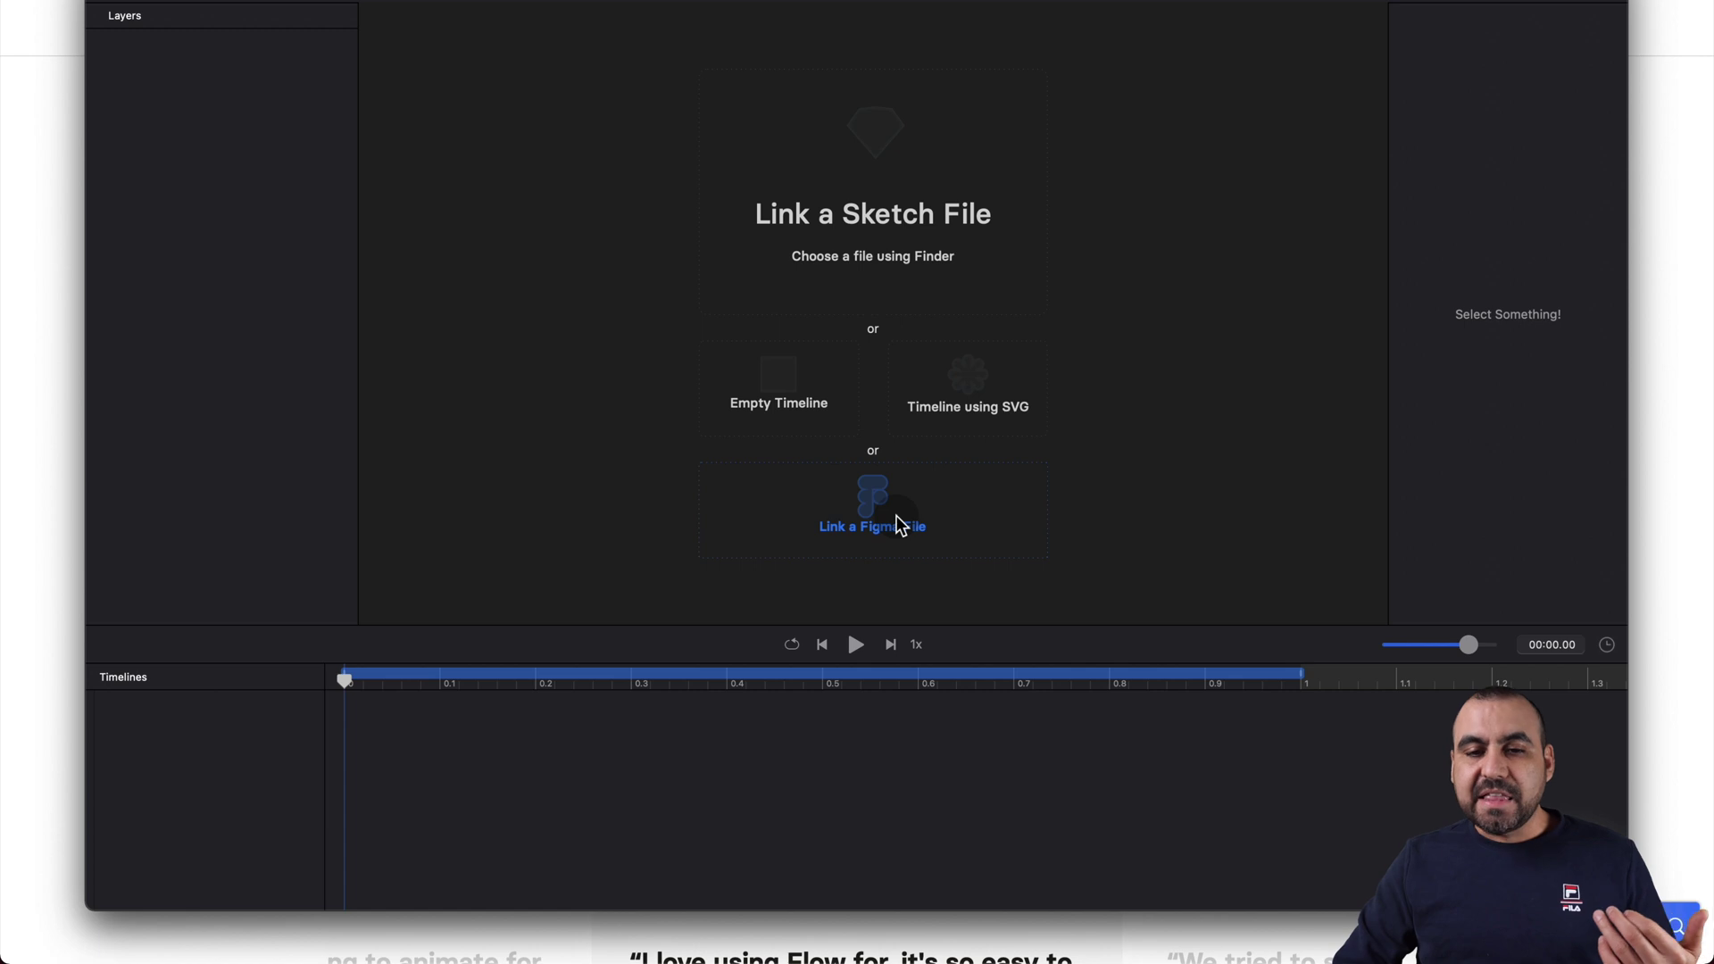
- Build an SVG timeline from work.svg on the Desktop and select the desk top piece
{"action": "left_click", "coordinate": [998, 395]}
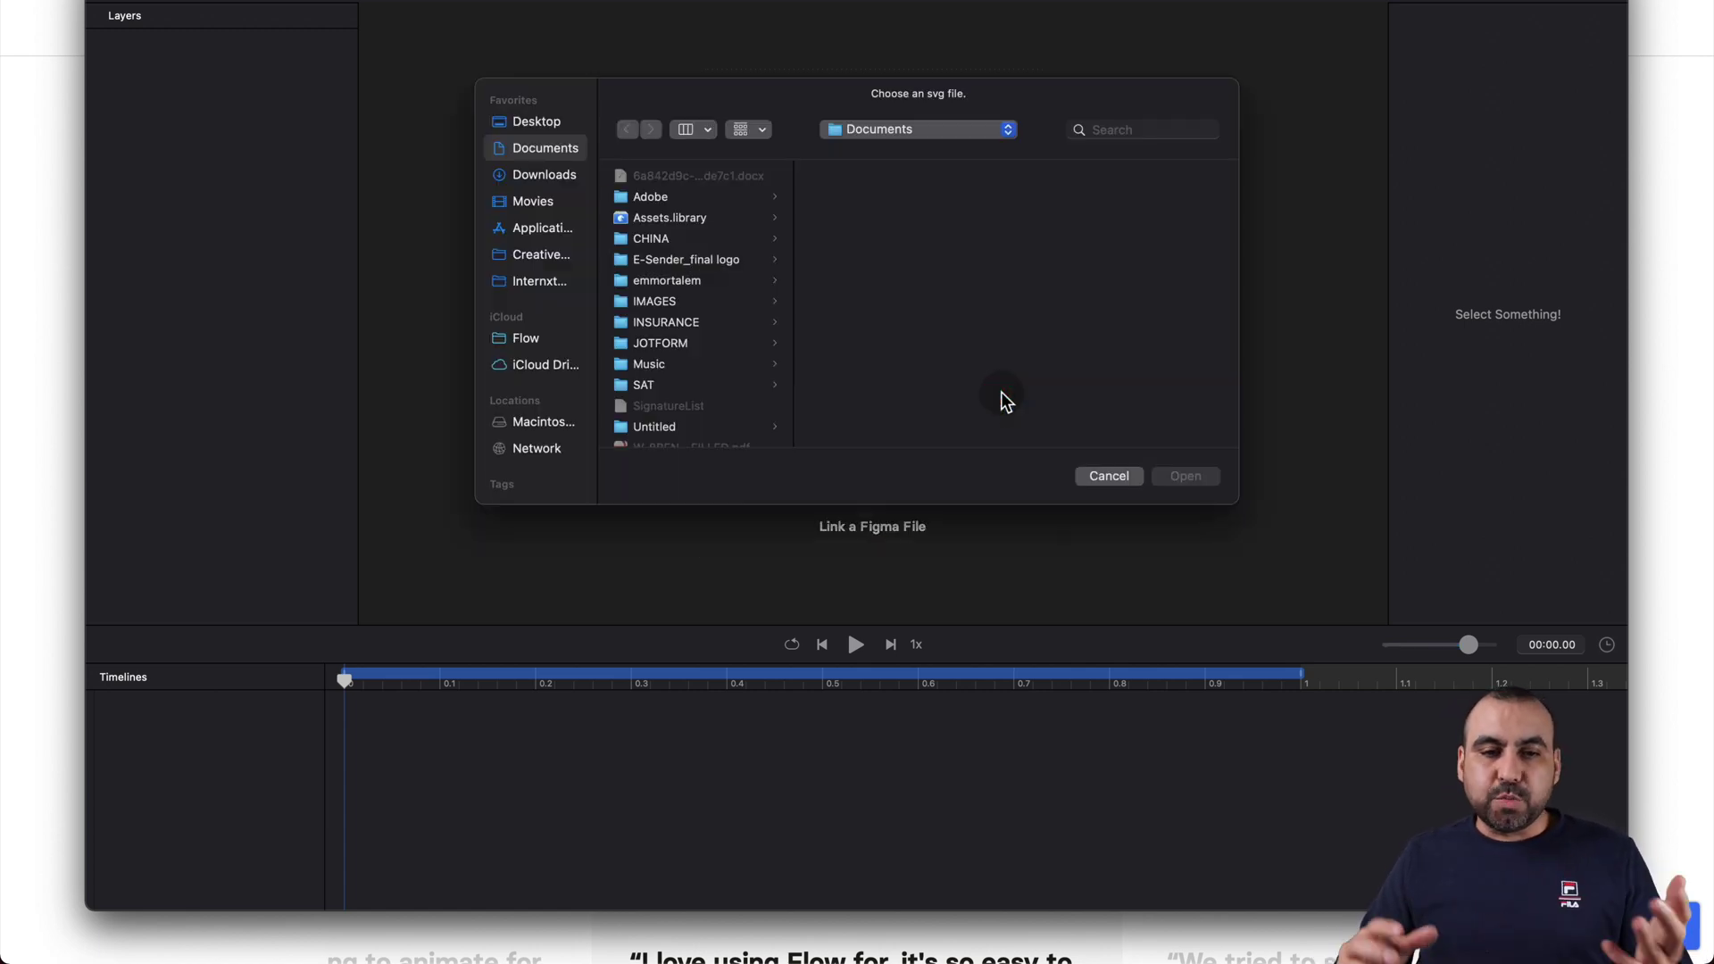
{"action": "left_click", "coordinate": [541, 122]}
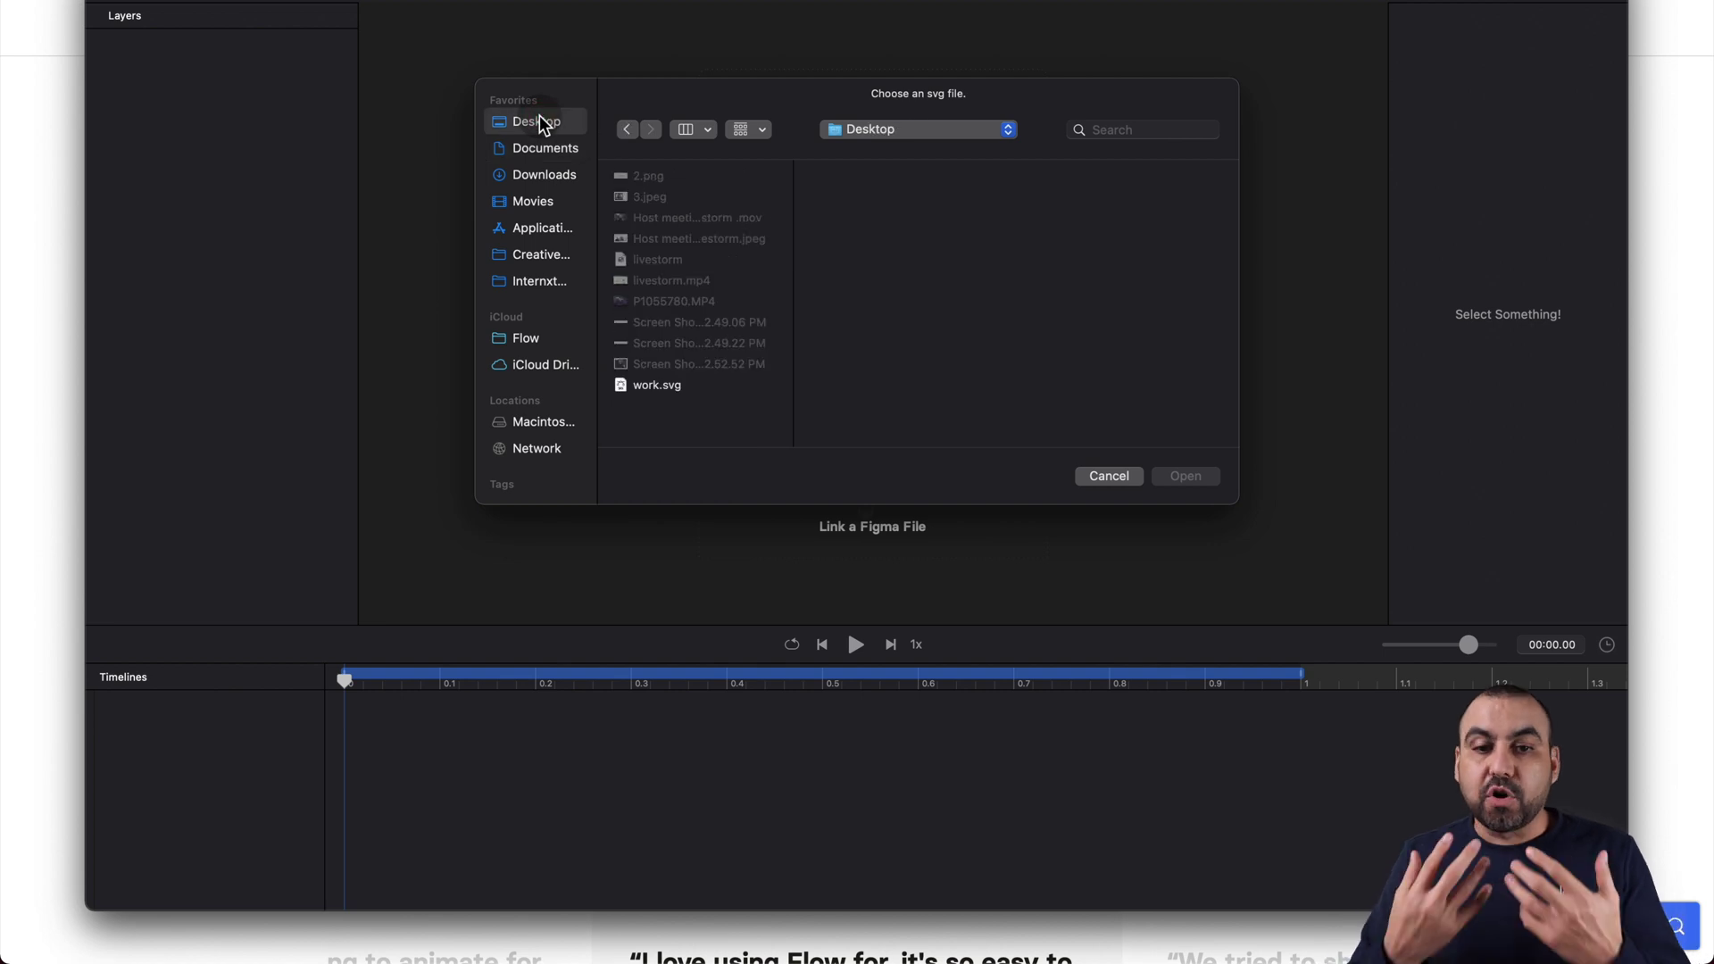
{"action": "left_click", "coordinate": [670, 388]}
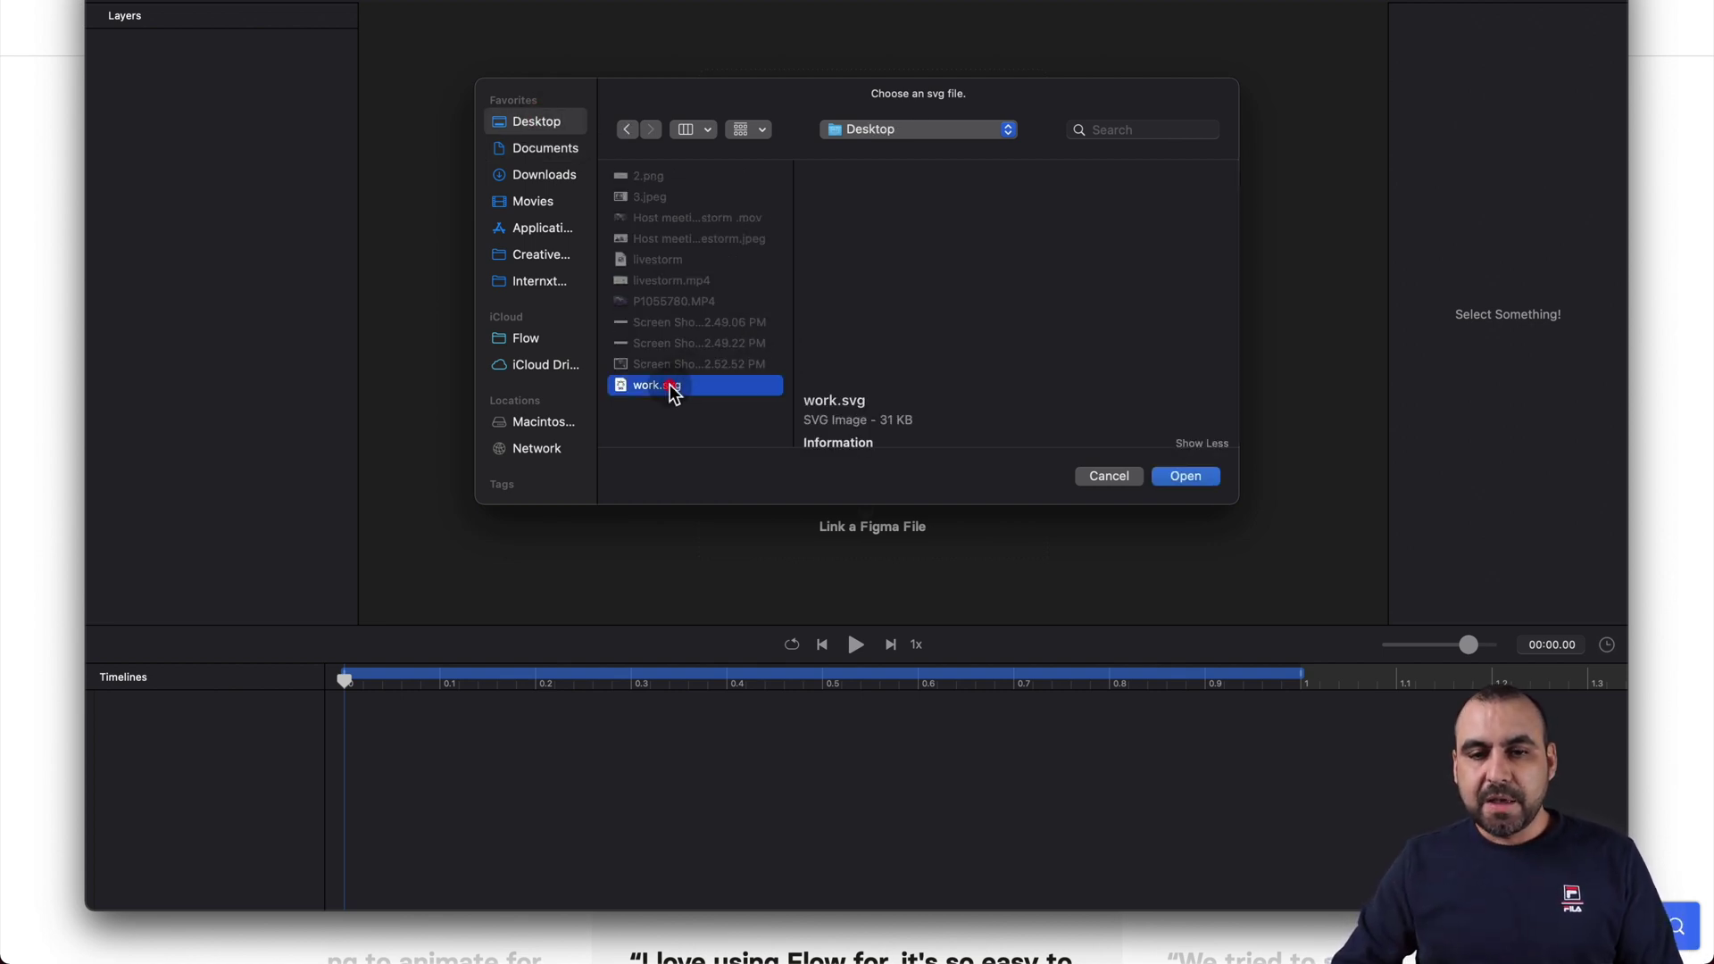
{"action": "left_click", "coordinate": [1178, 480]}
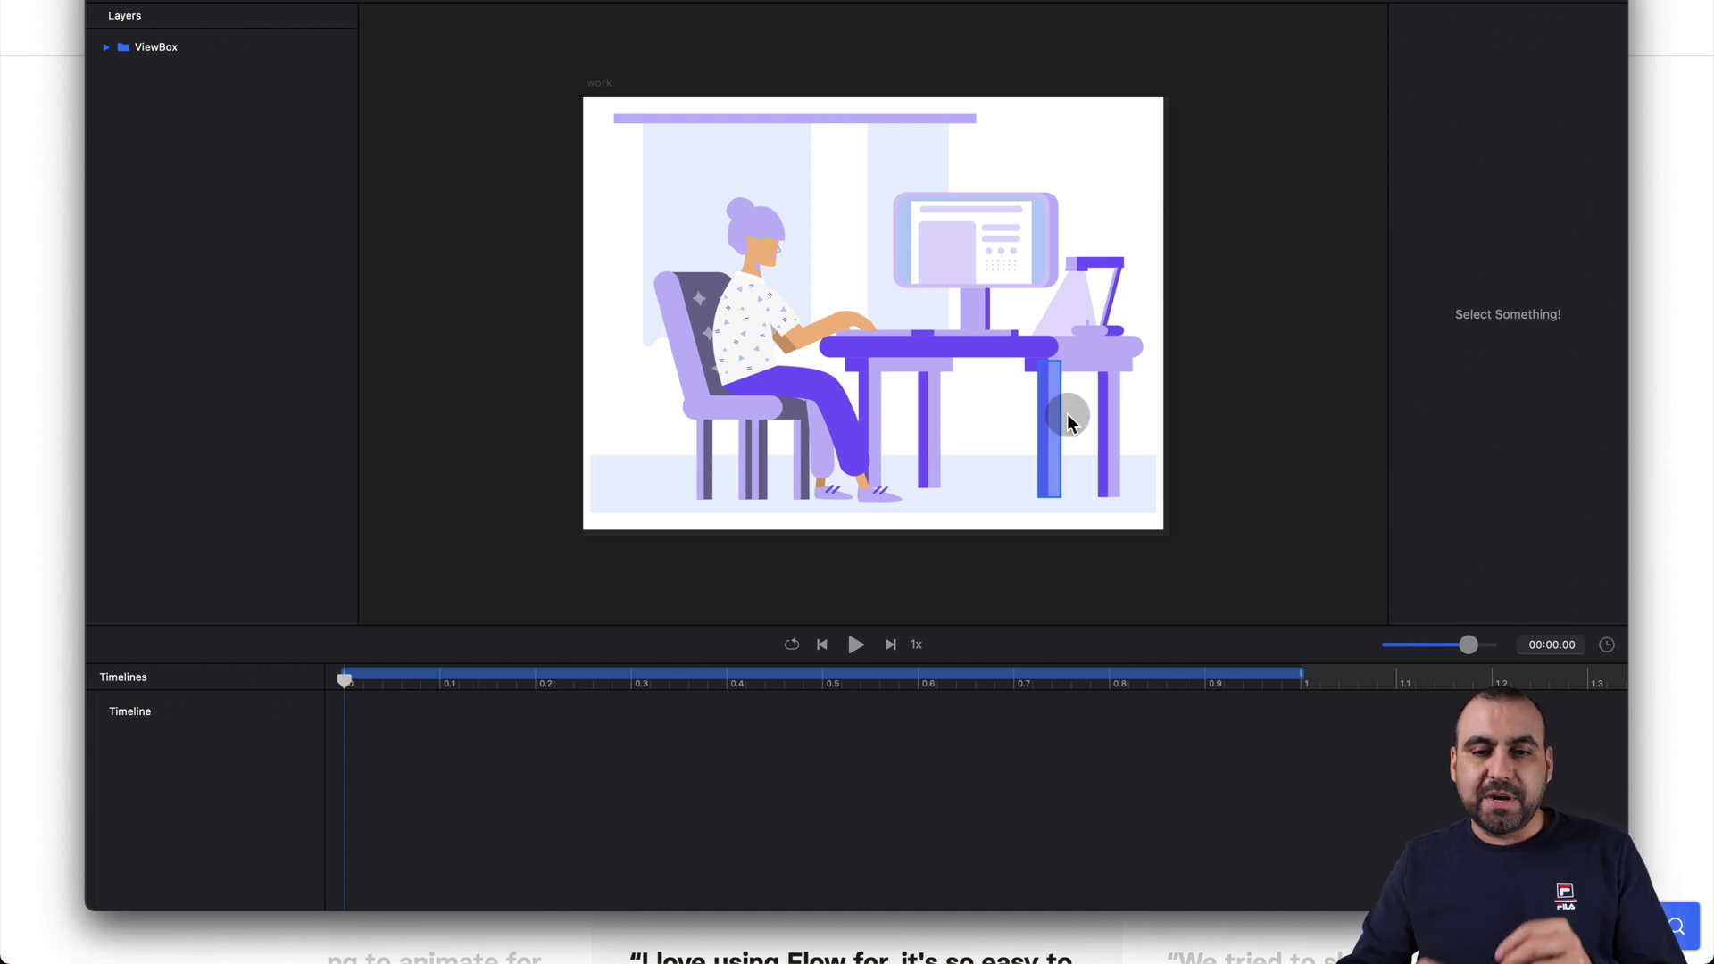
{"action": "left_click", "coordinate": [1070, 350]}
- Drag the desk top and the small dark desk bar off the artboard, leaving the hand in place
{"action": "left_click_drag", "start_coordinate": [1070, 350], "coordinate": [1416, 352]}
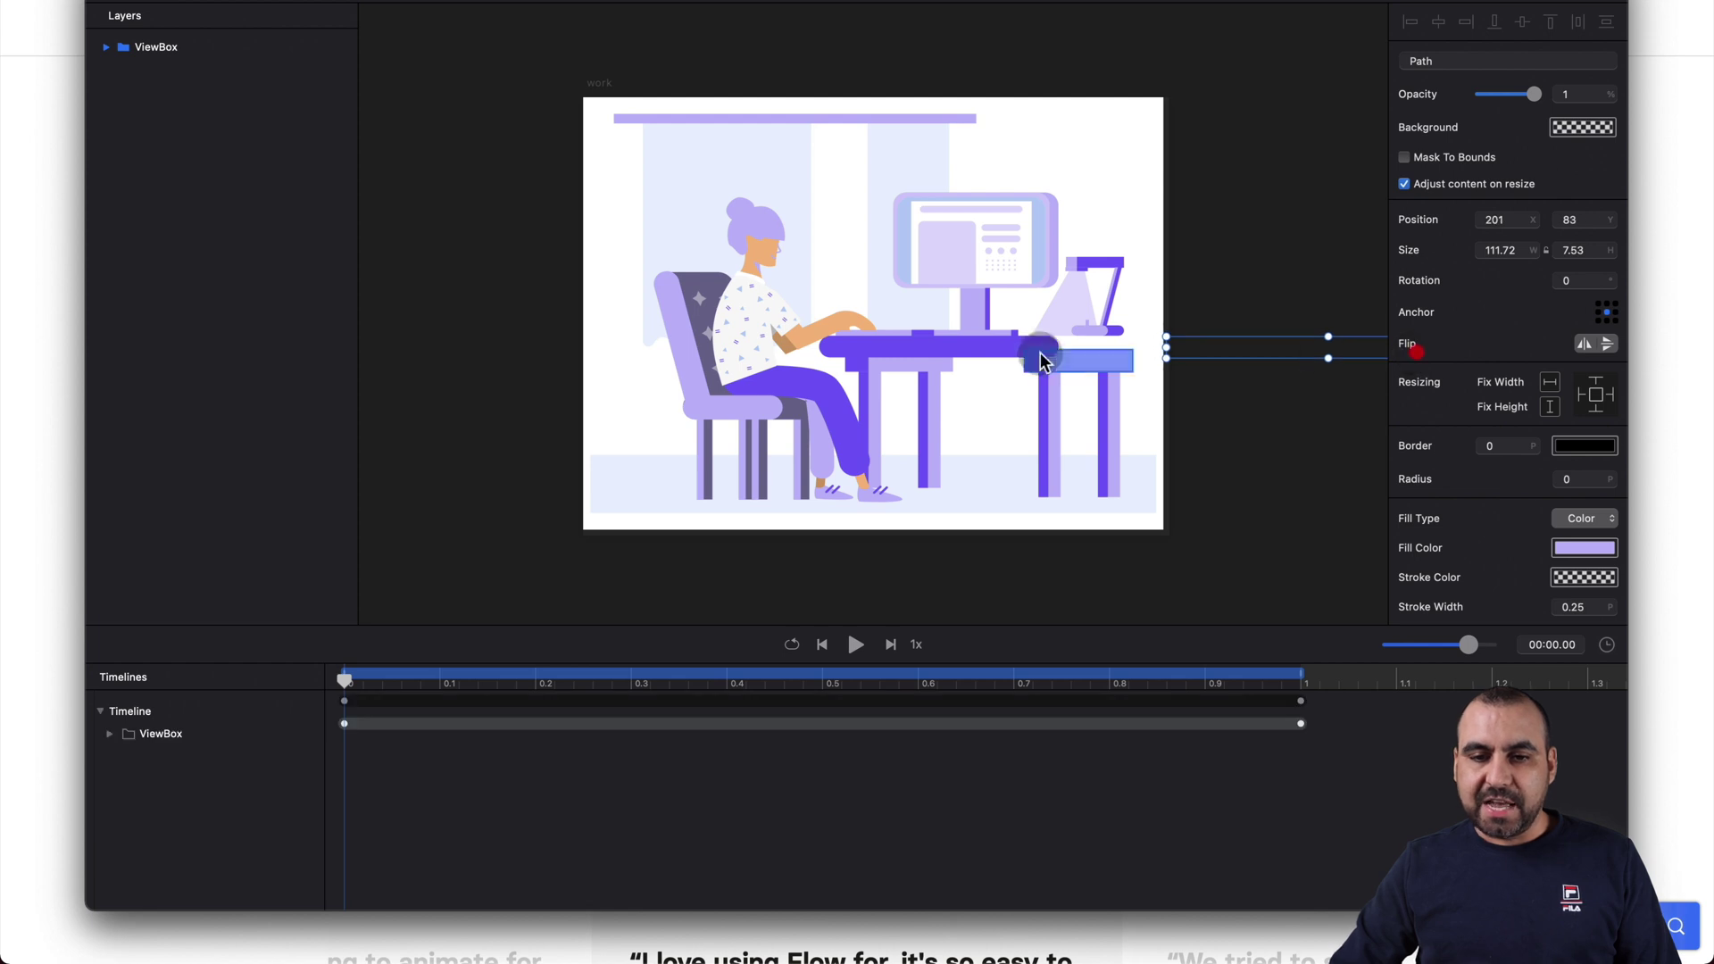
{"action": "left_click_drag", "start_coordinate": [984, 353], "coordinate": [1309, 300]}
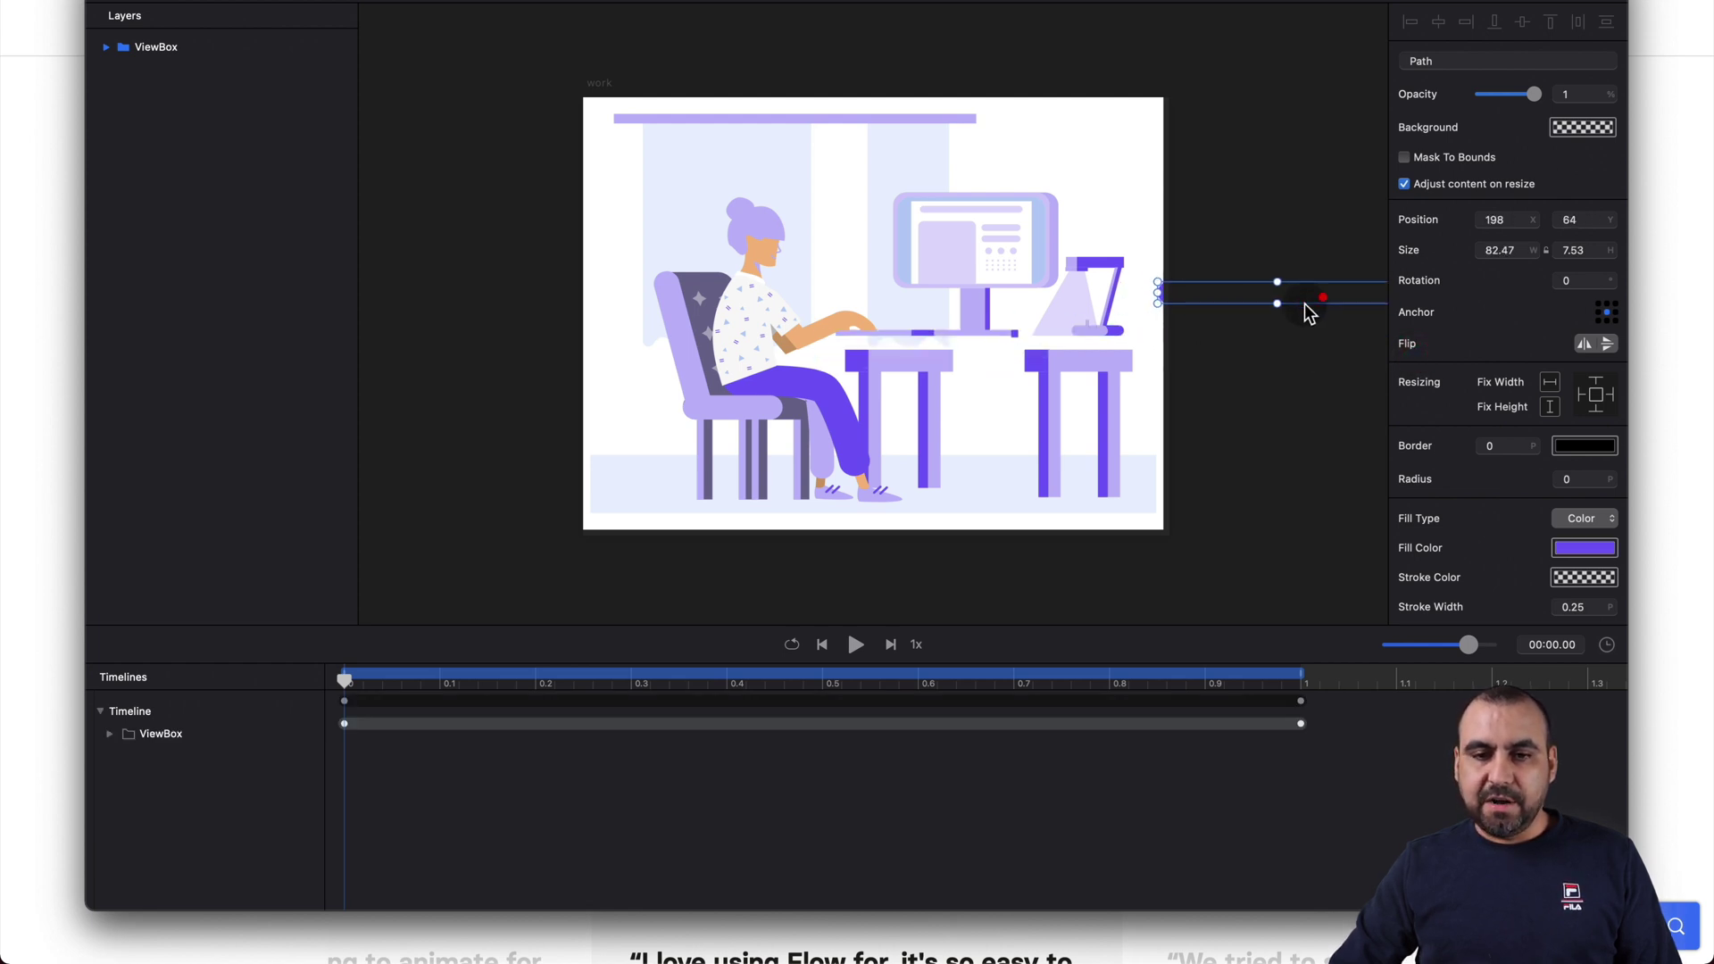
{"action": "left_click_drag", "start_coordinate": [972, 330], "coordinate": [1248, 162]}
{"action": "left_click_drag", "start_coordinate": [882, 319], "coordinate": [887, 45]}
- Move the small dark-purple desk element above the artboard, then select the lamp shade
{"action": "left_click", "coordinate": [895, 337]}
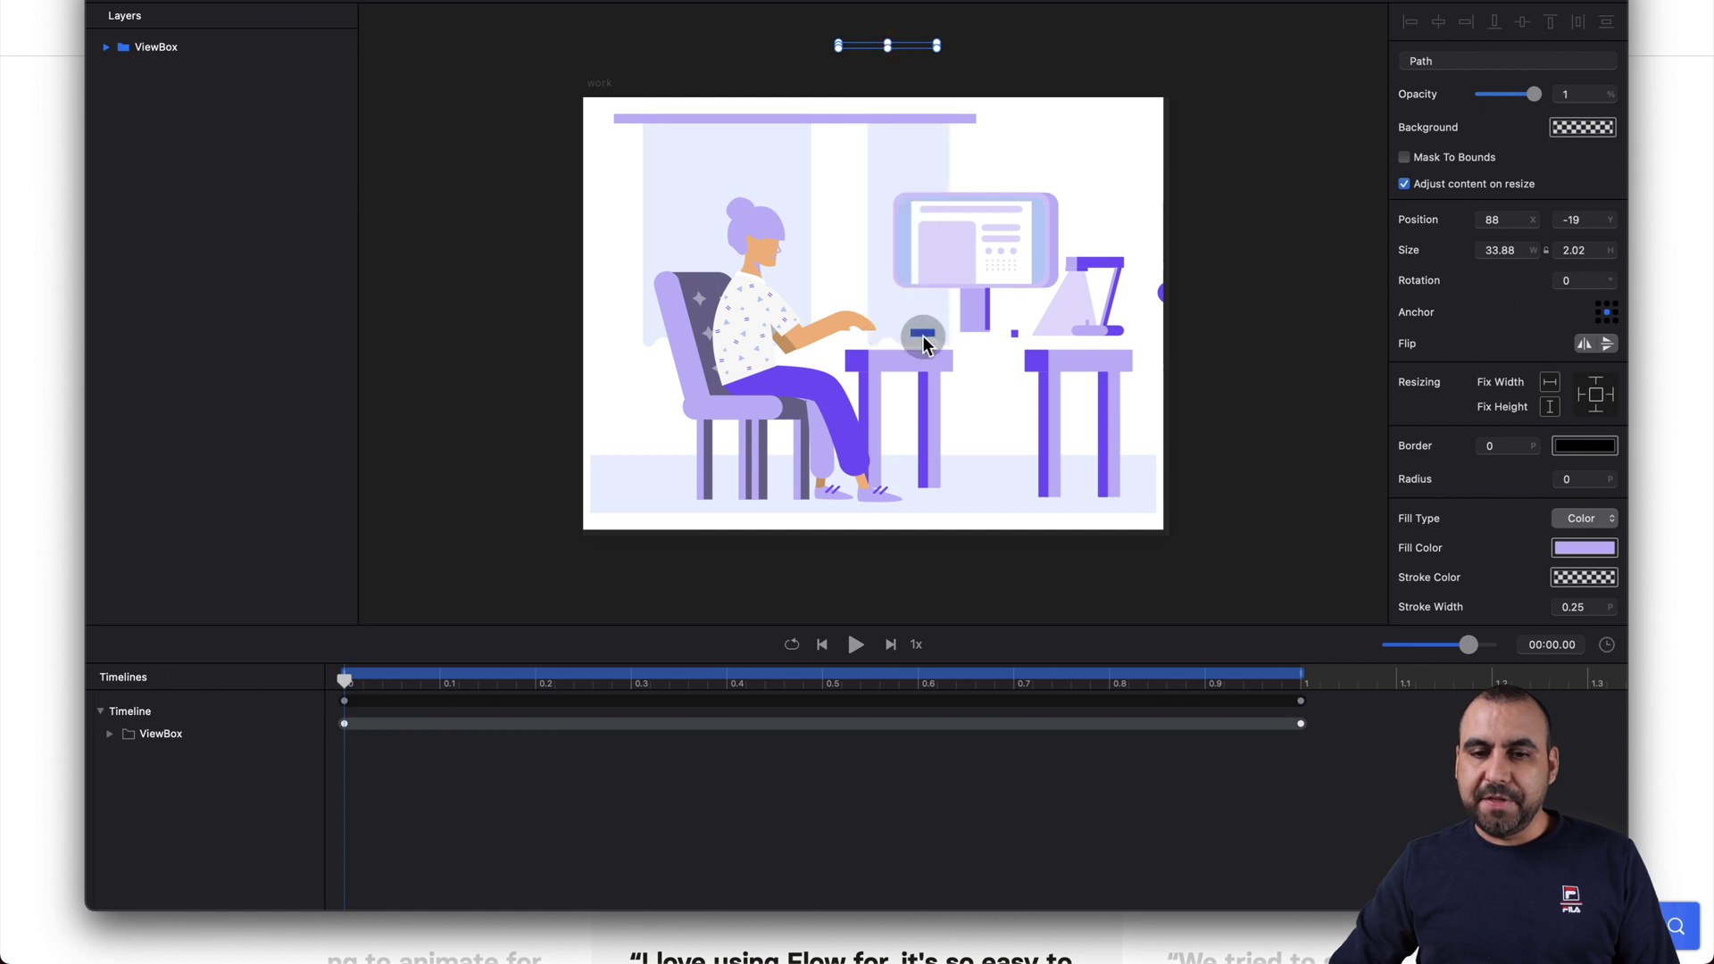
{"action": "mouse_move", "coordinate": [924, 336]}
{"action": "left_mouse_down"}
{"action": "mouse_move", "coordinate": [924, 80]}
{"action": "mouse_move", "coordinate": [923, 332]}
{"action": "left_mouse_up"}
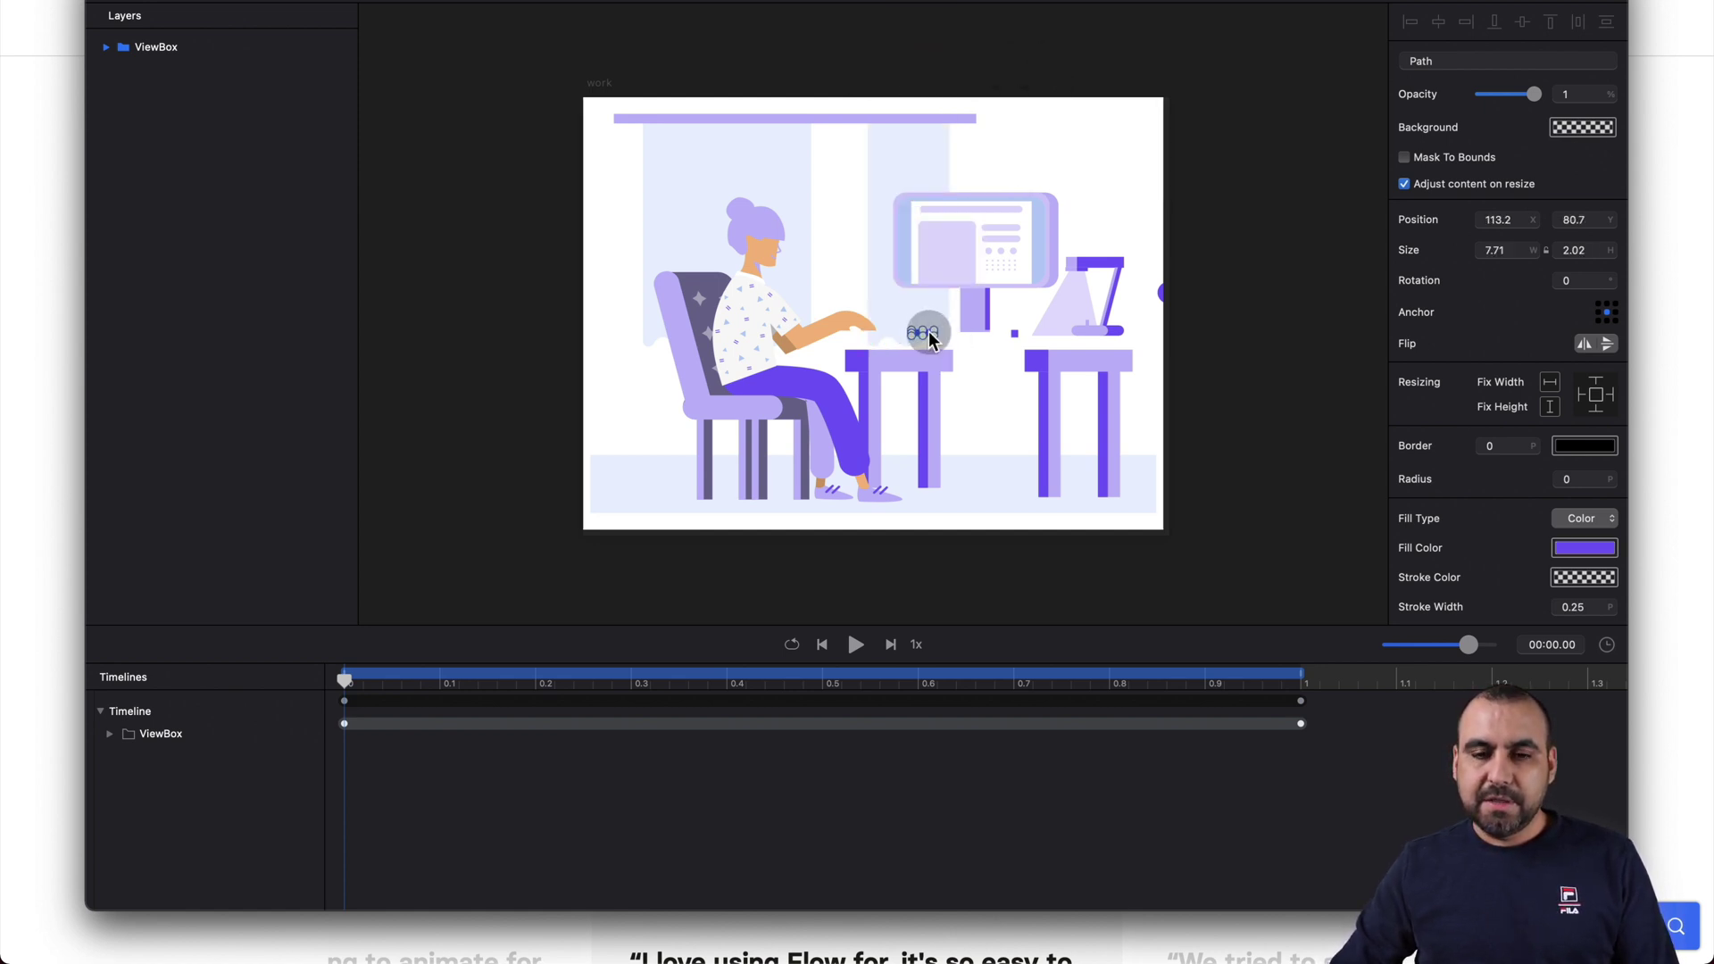
{"action": "scroll", "coordinate": [929, 339], "scroll_direction": "up", "scroll_amount": 3}
{"action": "left_click_drag", "start_coordinate": [928, 337], "coordinate": [1157, 3]}
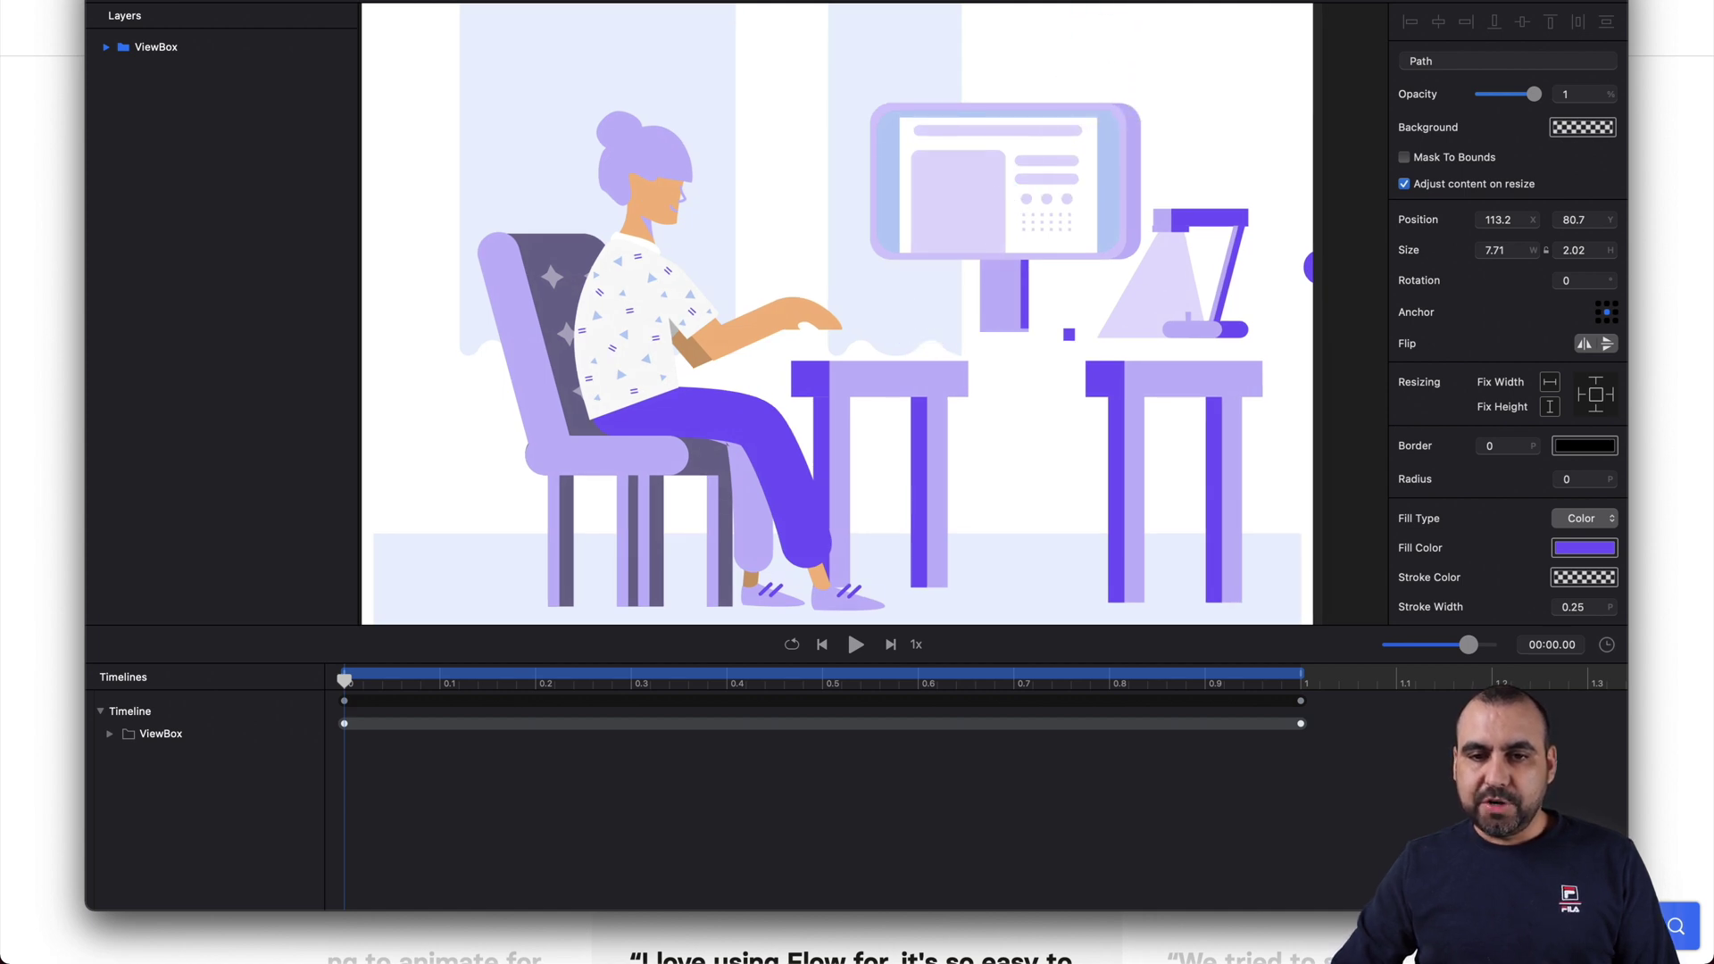
{"action": "left_click", "coordinate": [1112, 321]}
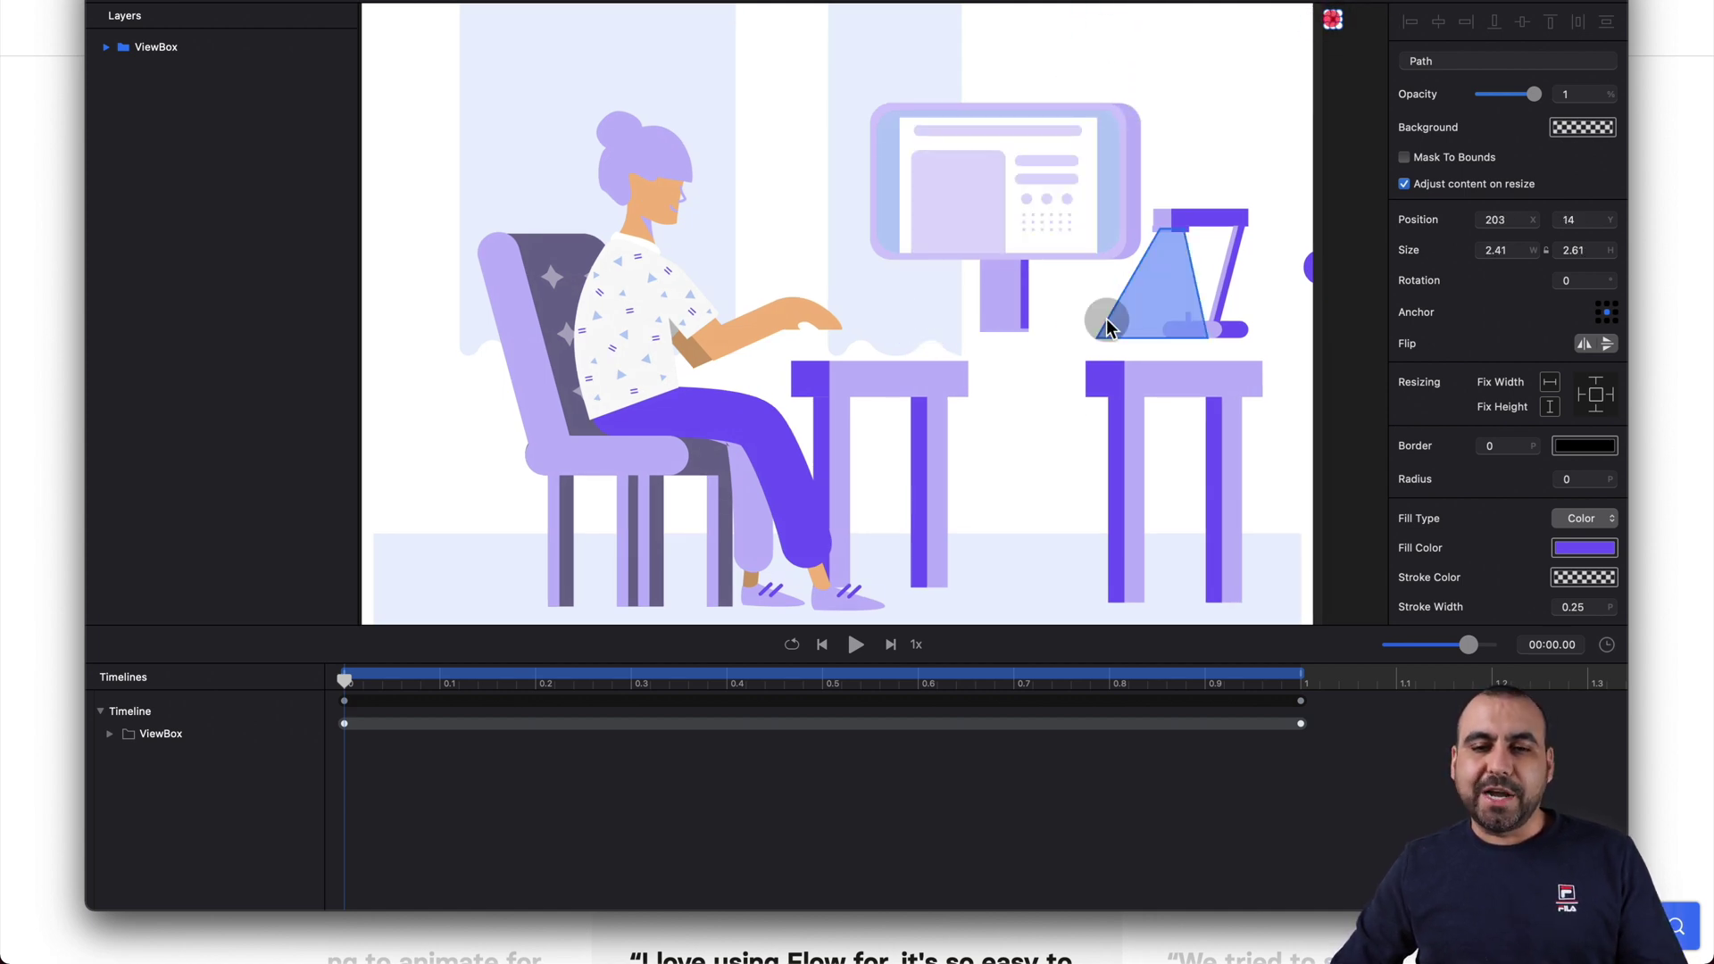
{"action": "scroll", "coordinate": [1105, 344], "scroll_direction": "down", "scroll_amount": 3}
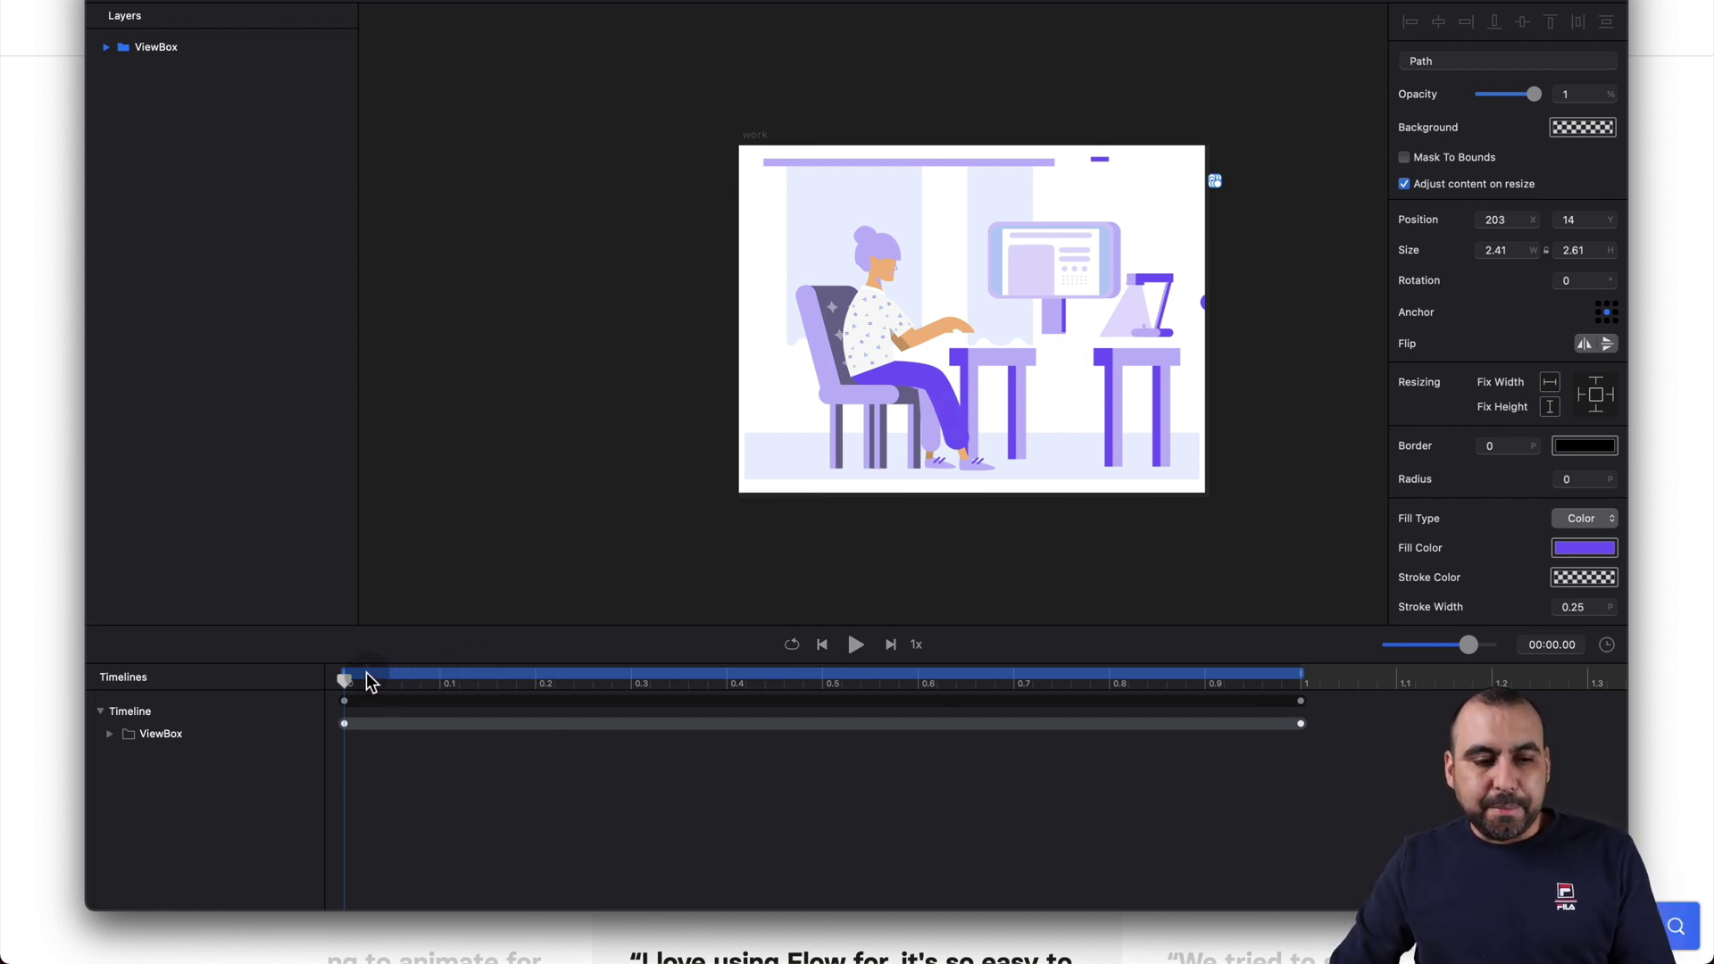
- Expand ViewBox to list its Path tracks, then play and scrub the desk fly-in preview
{"action": "left_click", "coordinate": [110, 733]}
{"action": "left_click", "coordinate": [251, 755]}
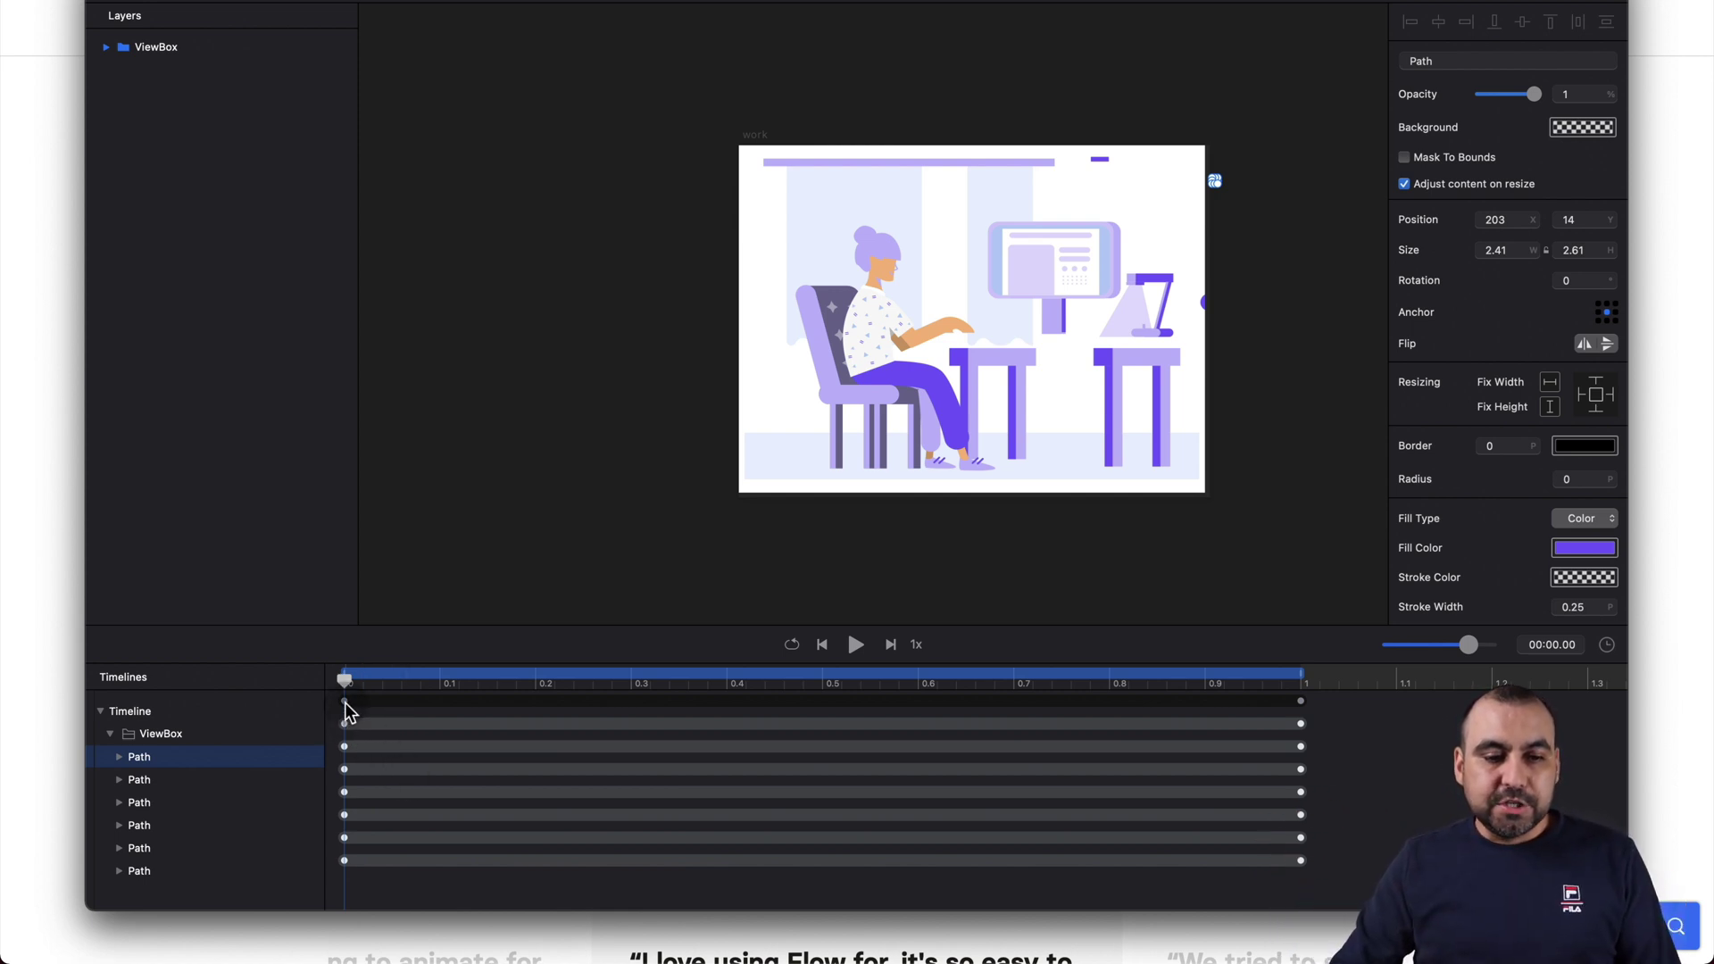
{"action": "left_click", "coordinate": [851, 649]}
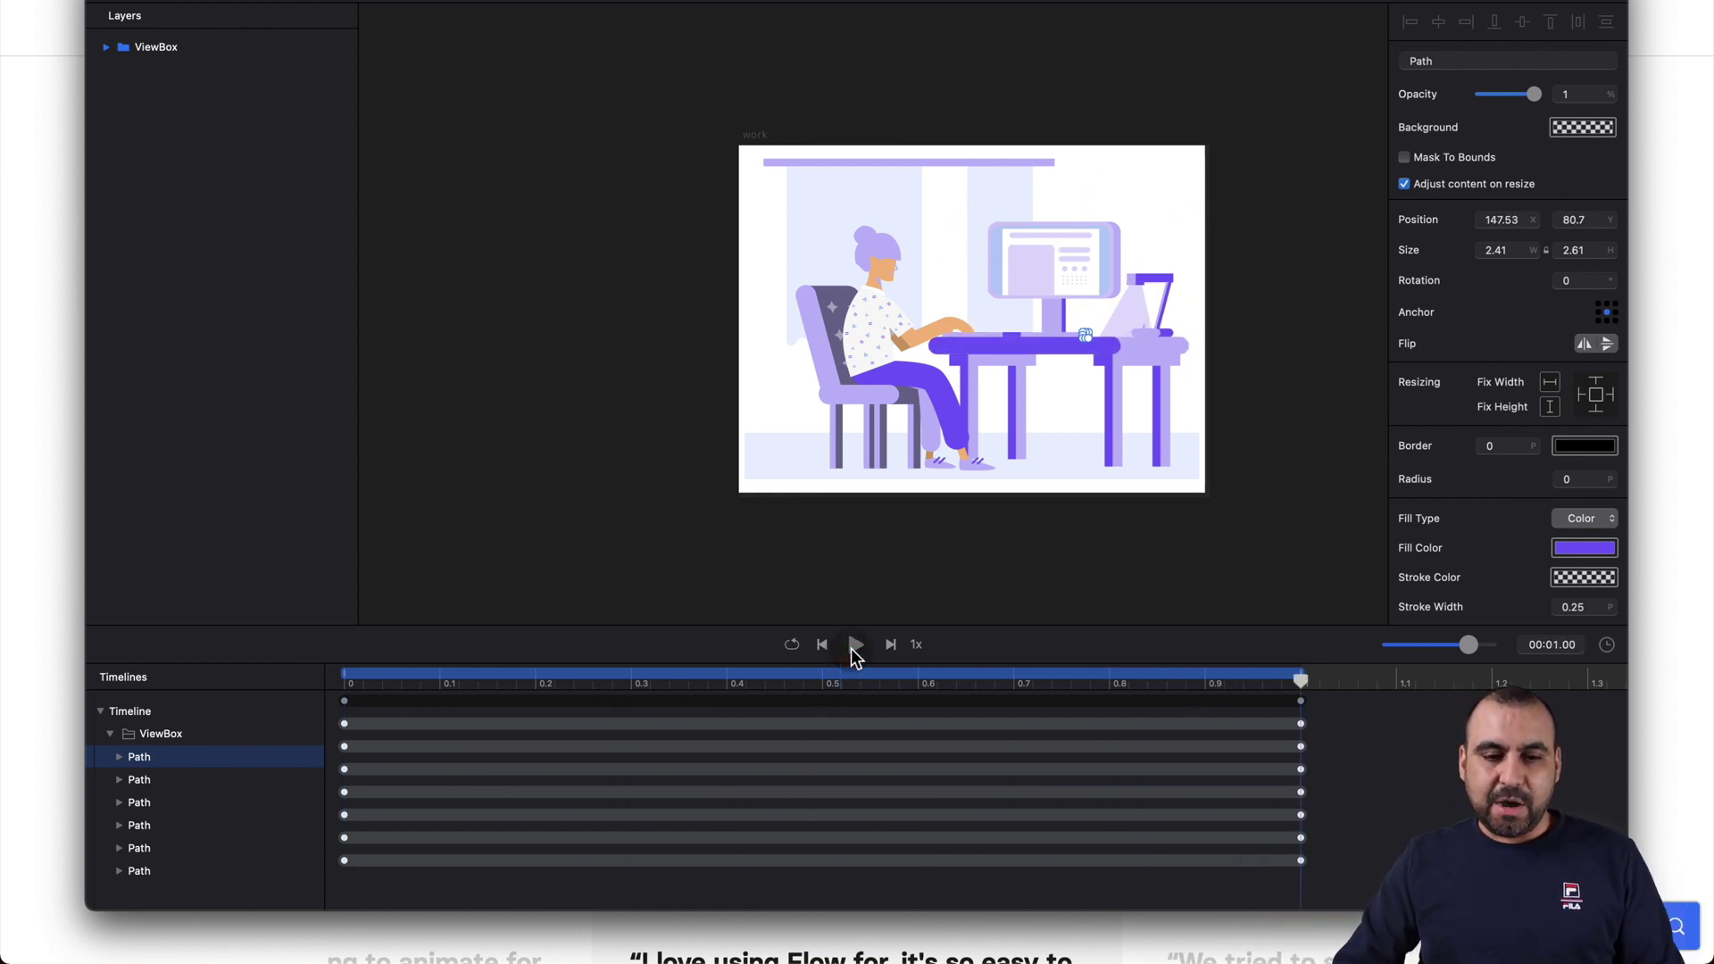
{"action": "left_click", "coordinate": [851, 648]}
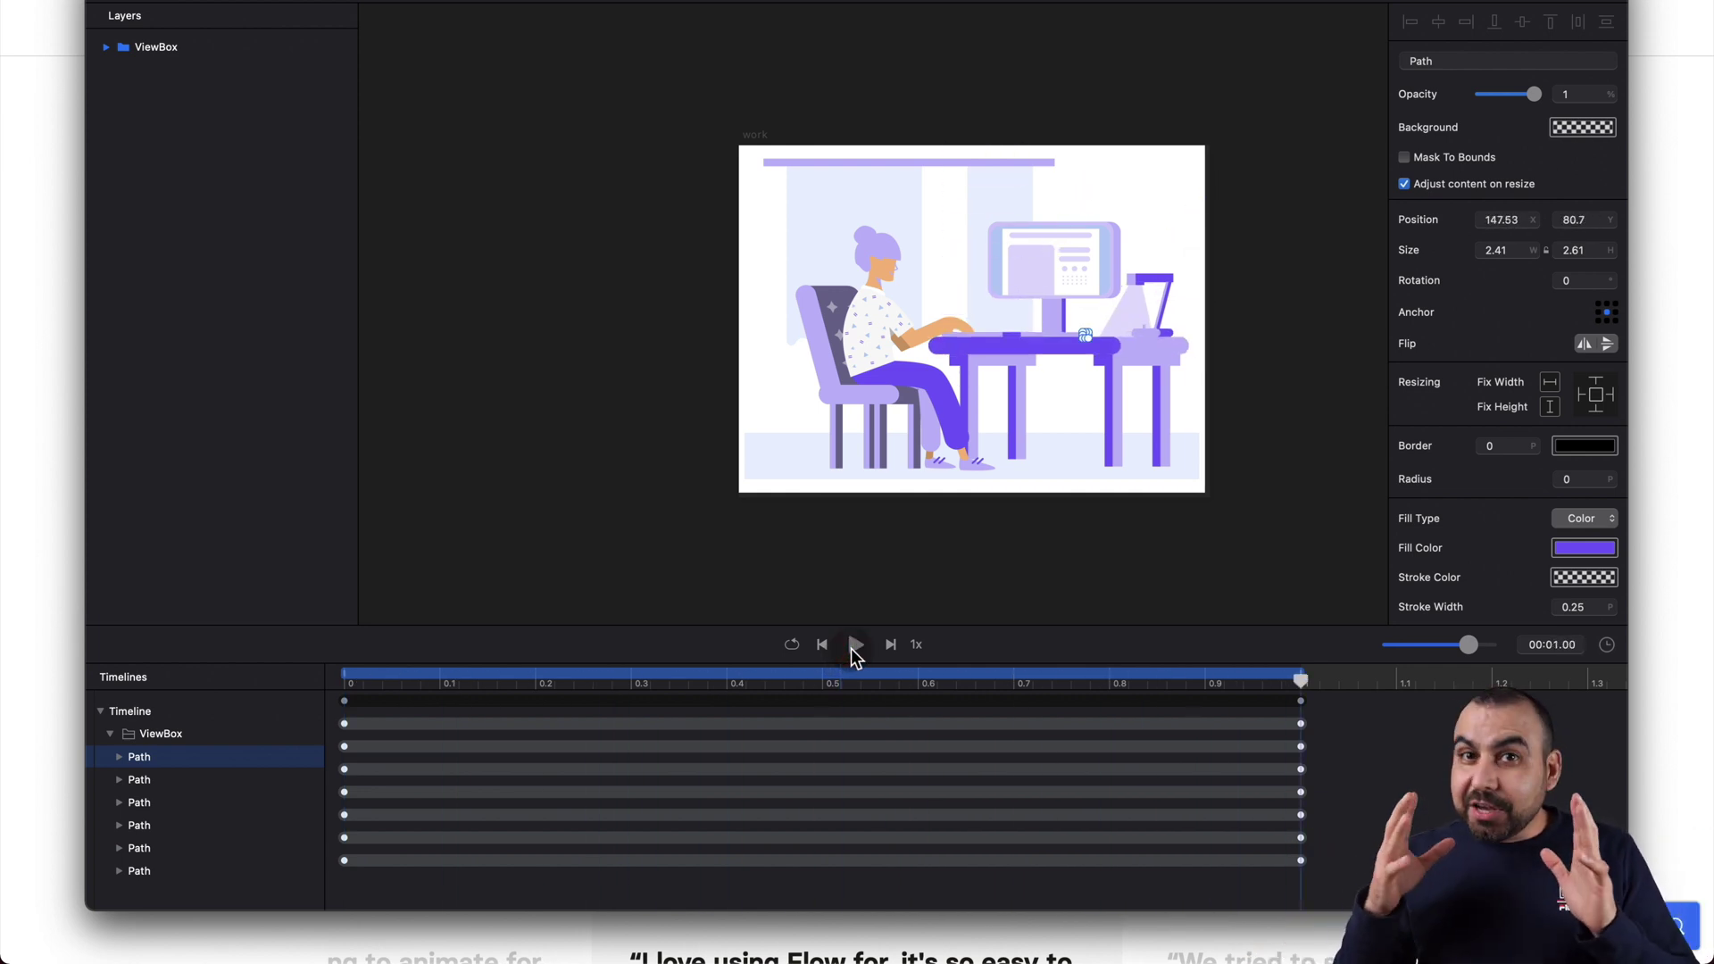
{"action": "left_click", "coordinate": [850, 649]}
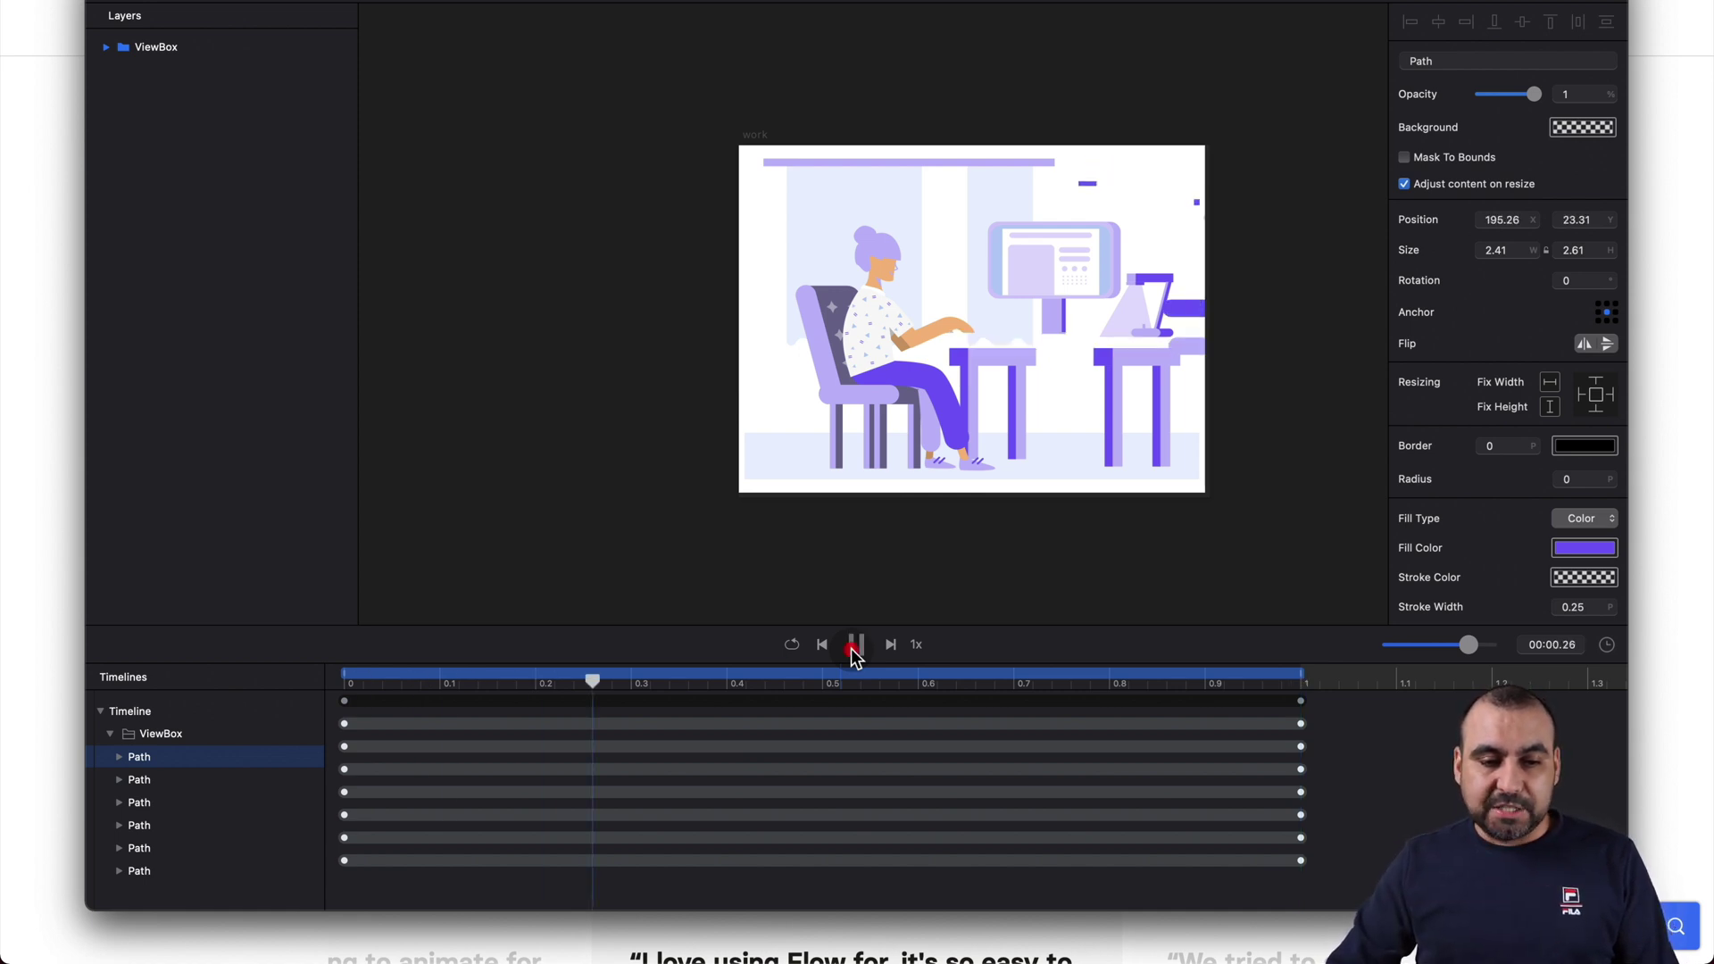
{"action": "left_click_drag", "start_coordinate": [631, 683], "coordinate": [708, 684]}
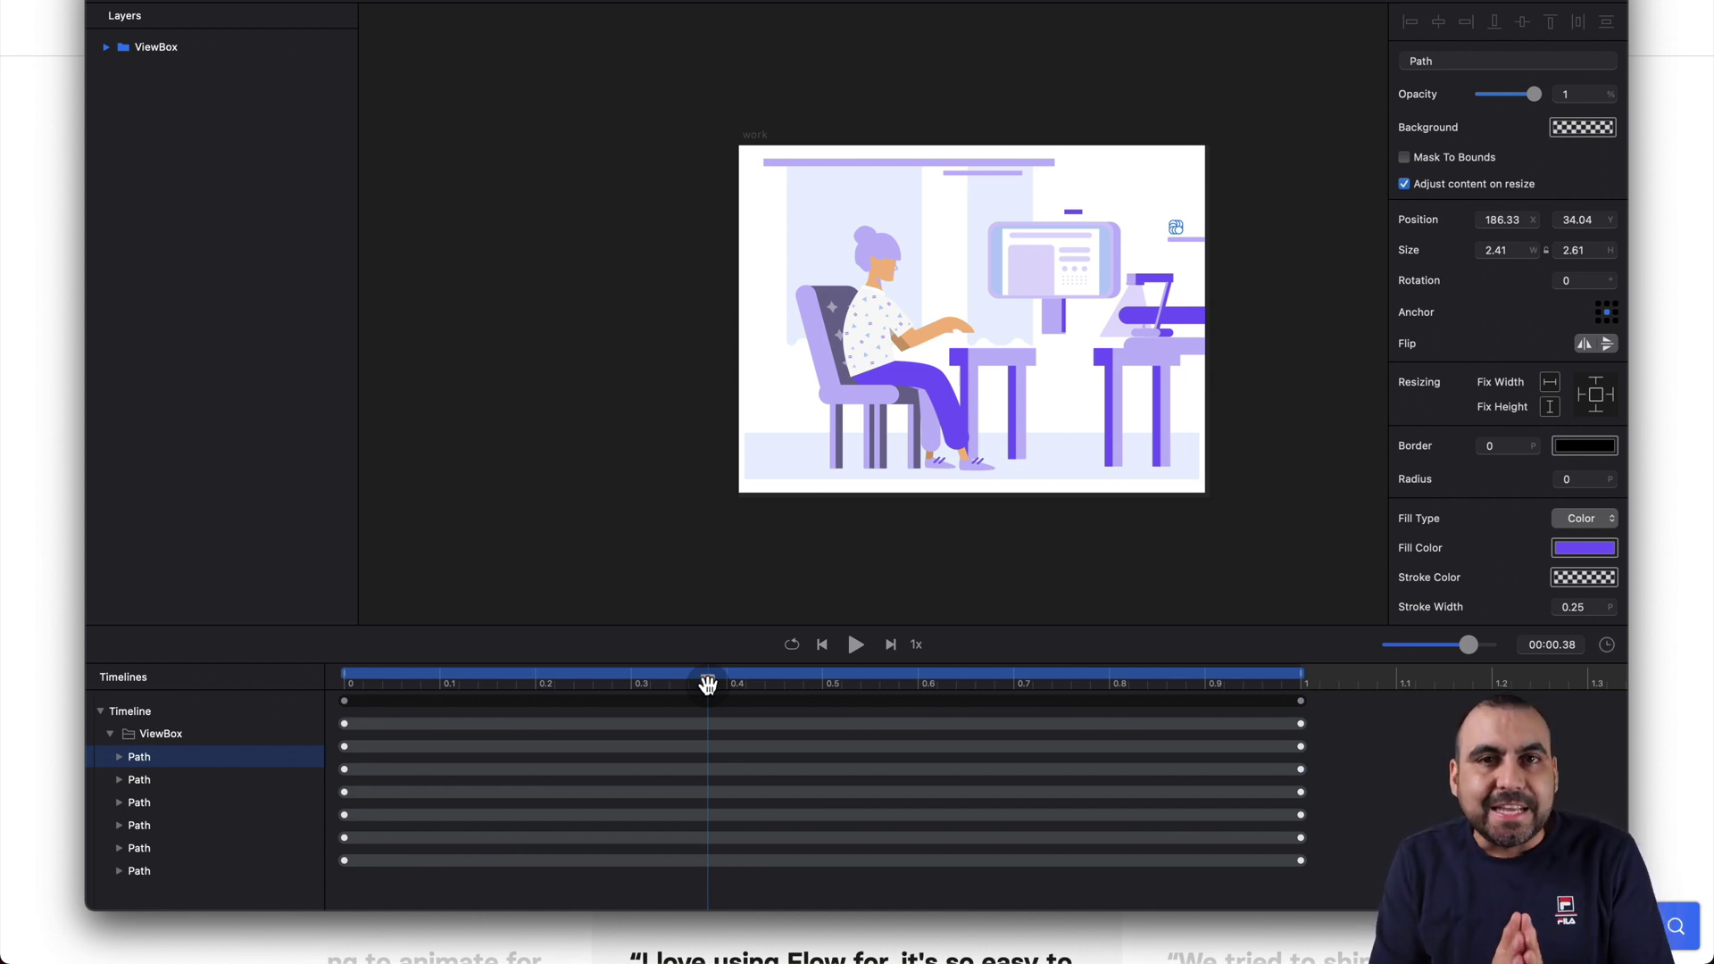
- At 0.38 s, drop the blue and light-purple bars and shrink the monitor dash to 0.01 width, then replay
{"action": "left_click", "coordinate": [1146, 312]}
{"action": "left_click_drag", "start_coordinate": [1187, 311], "coordinate": [1193, 389]}
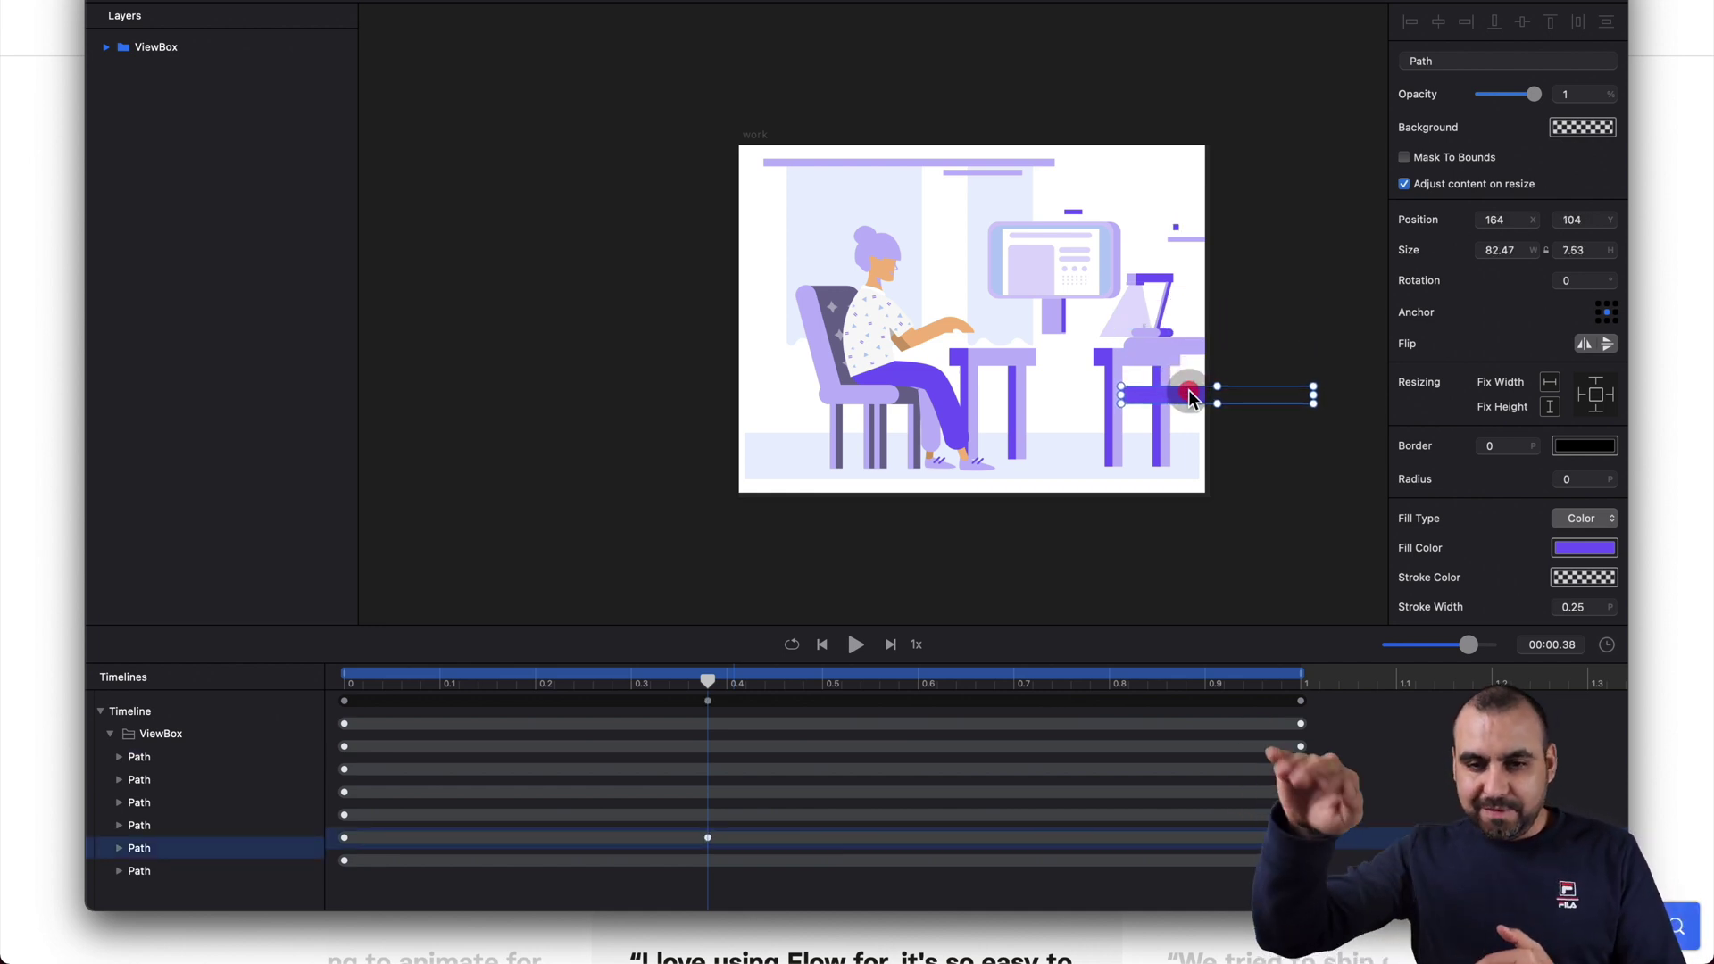
{"action": "left_click", "coordinate": [1161, 320]}
{"action": "left_click_drag", "start_coordinate": [1160, 413], "coordinate": [1133, 427]}
{"action": "left_click_drag", "start_coordinate": [1082, 209], "coordinate": [869, 209]}
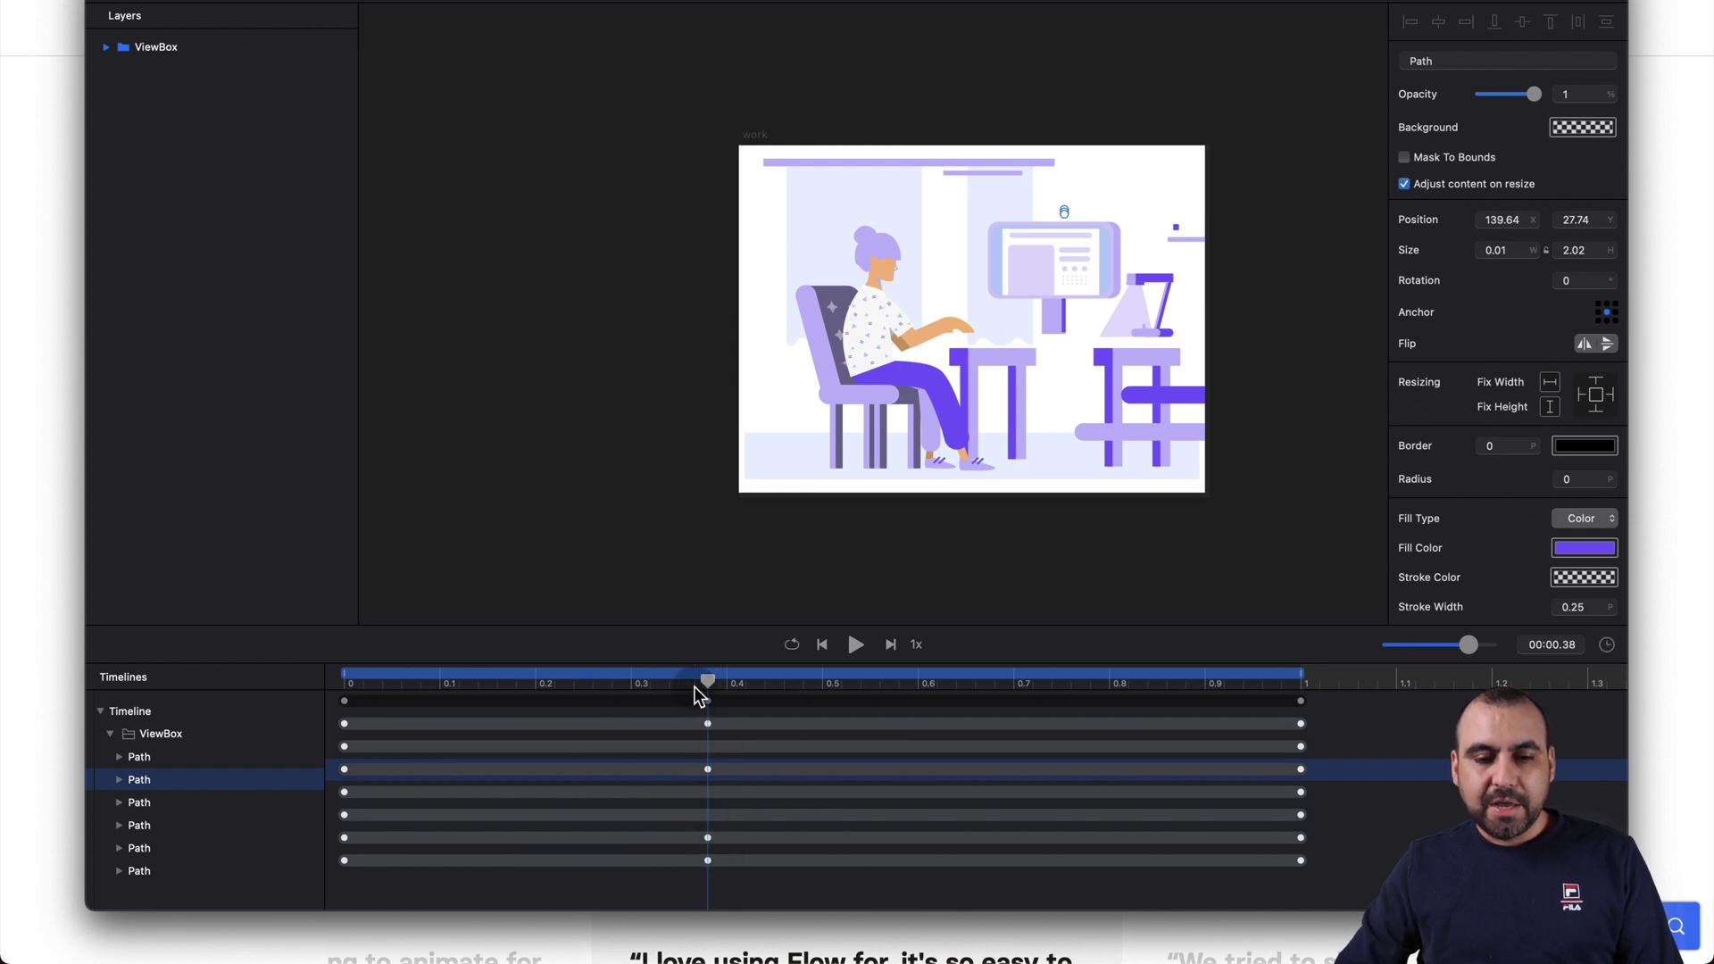
{"action": "left_click_drag", "start_coordinate": [705, 684], "coordinate": [332, 687]}
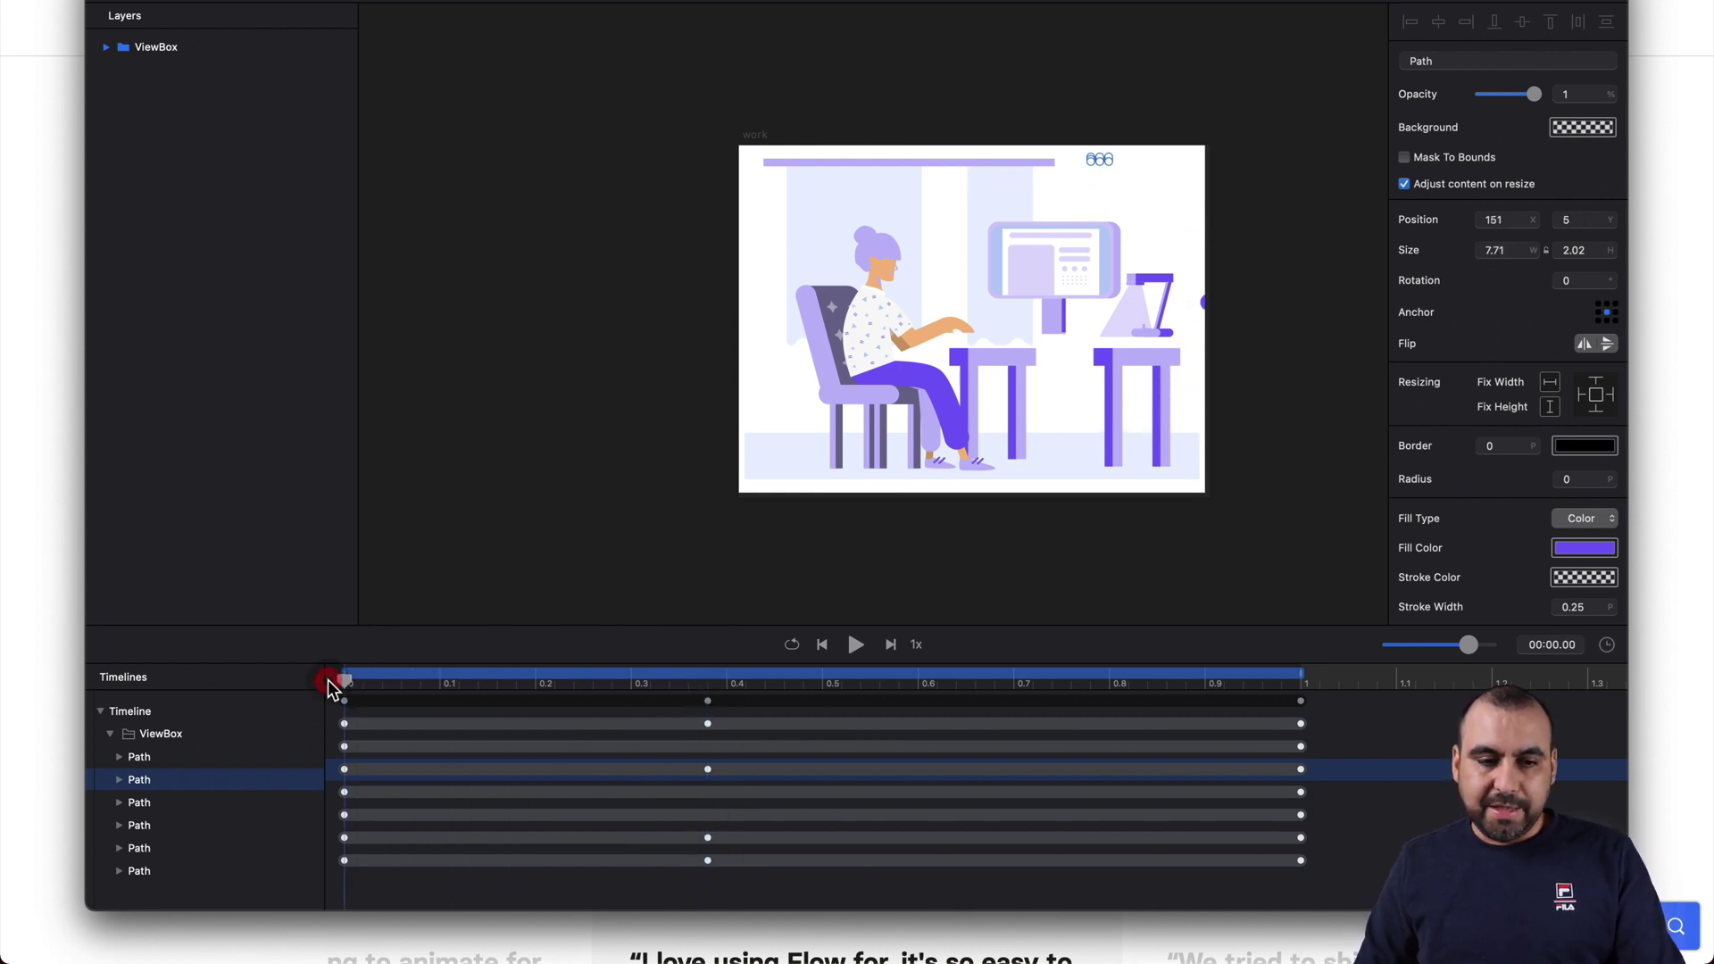
{"action": "key", "text": "space"}
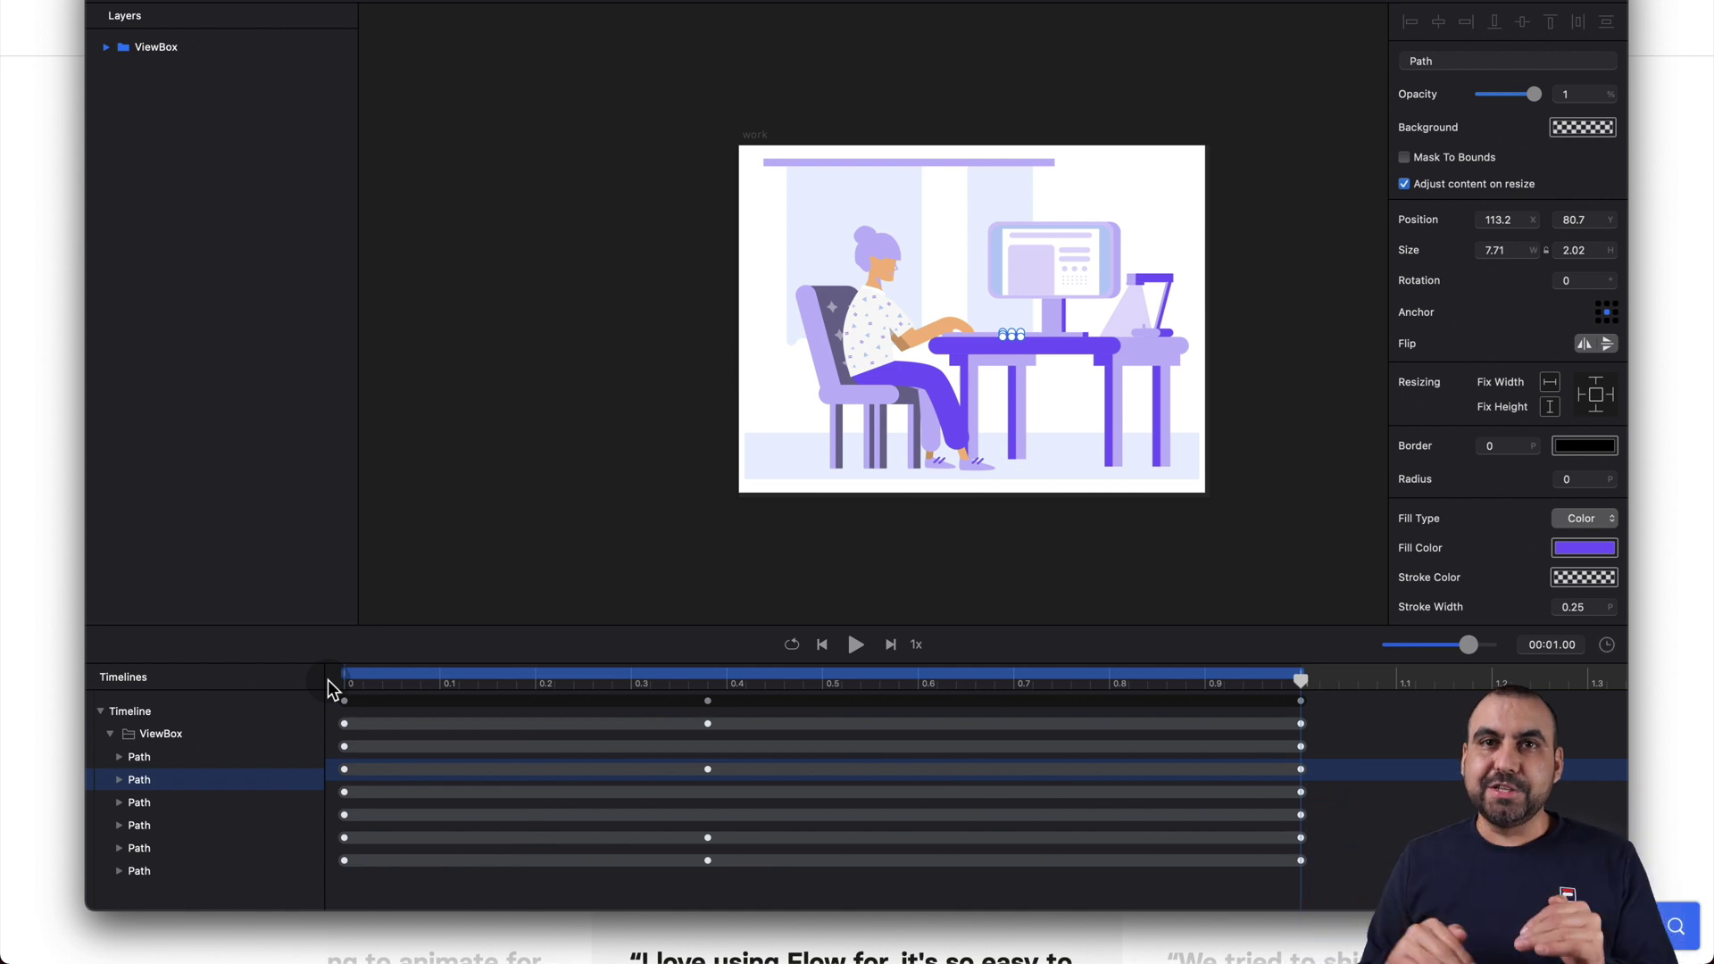
- Scrub the animation, shift the 0.4 s keyframes slightly later and push the final keyframes to 1.32 s
{"action": "left_click_drag", "start_coordinate": [919, 682], "coordinate": [949, 679]}
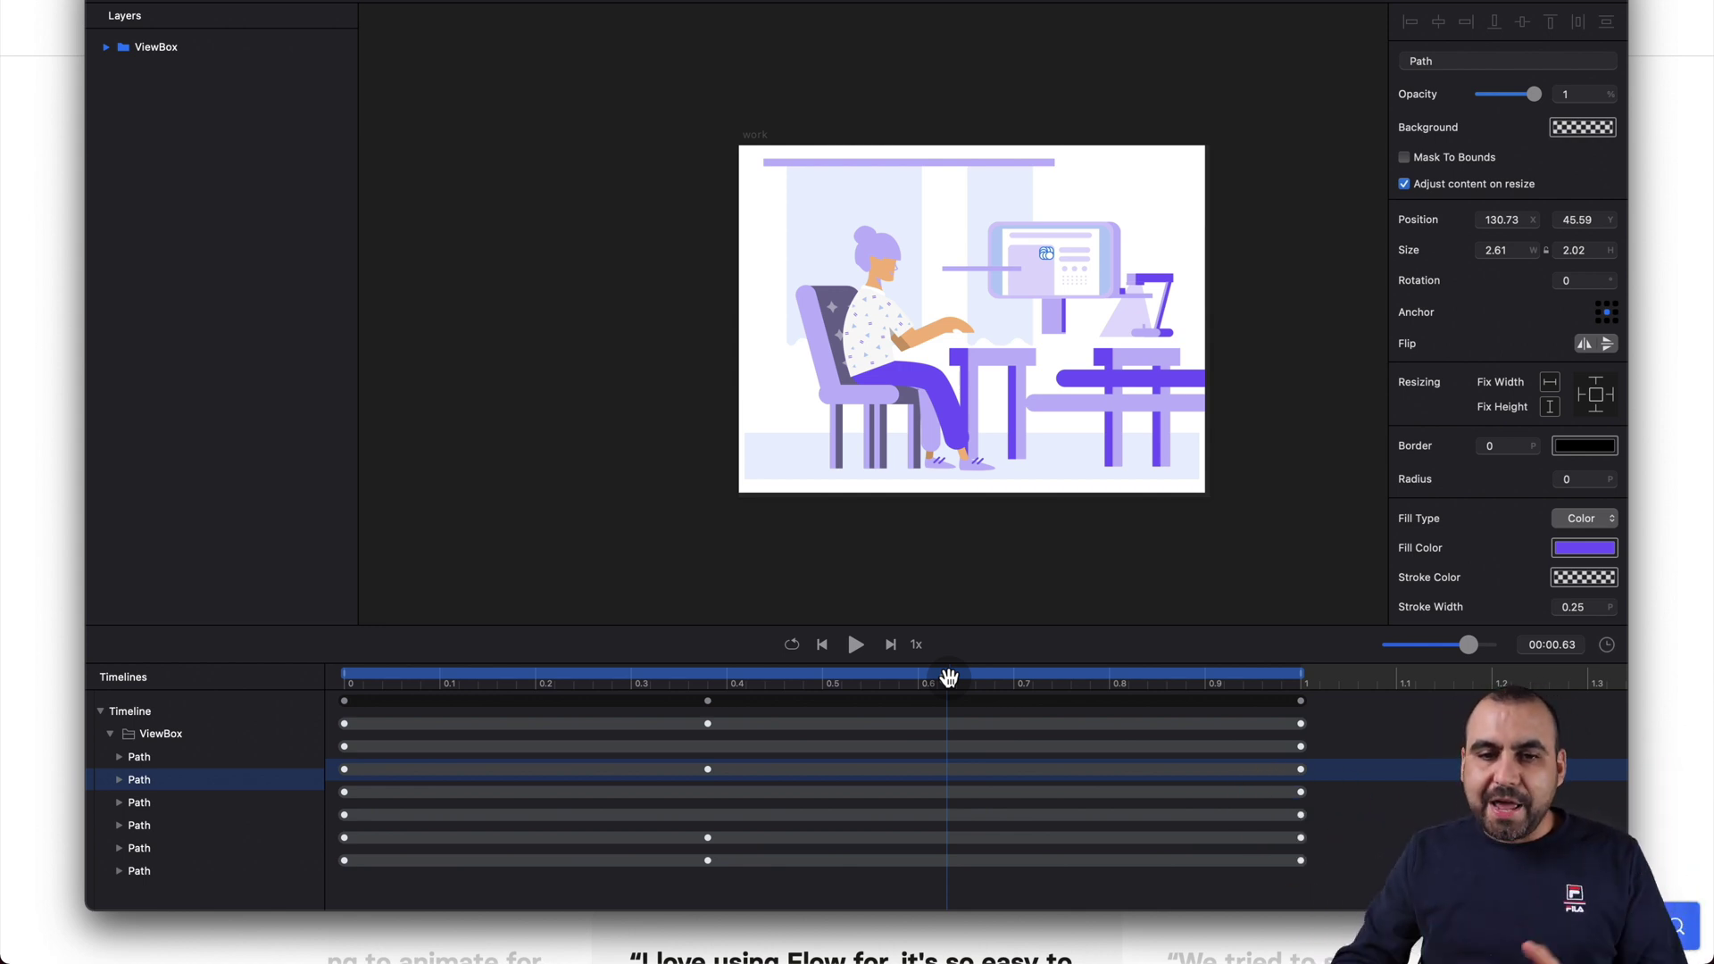
{"action": "left_click_drag", "start_coordinate": [946, 683], "coordinate": [705, 656]}
{"action": "left_click", "coordinate": [708, 701]}
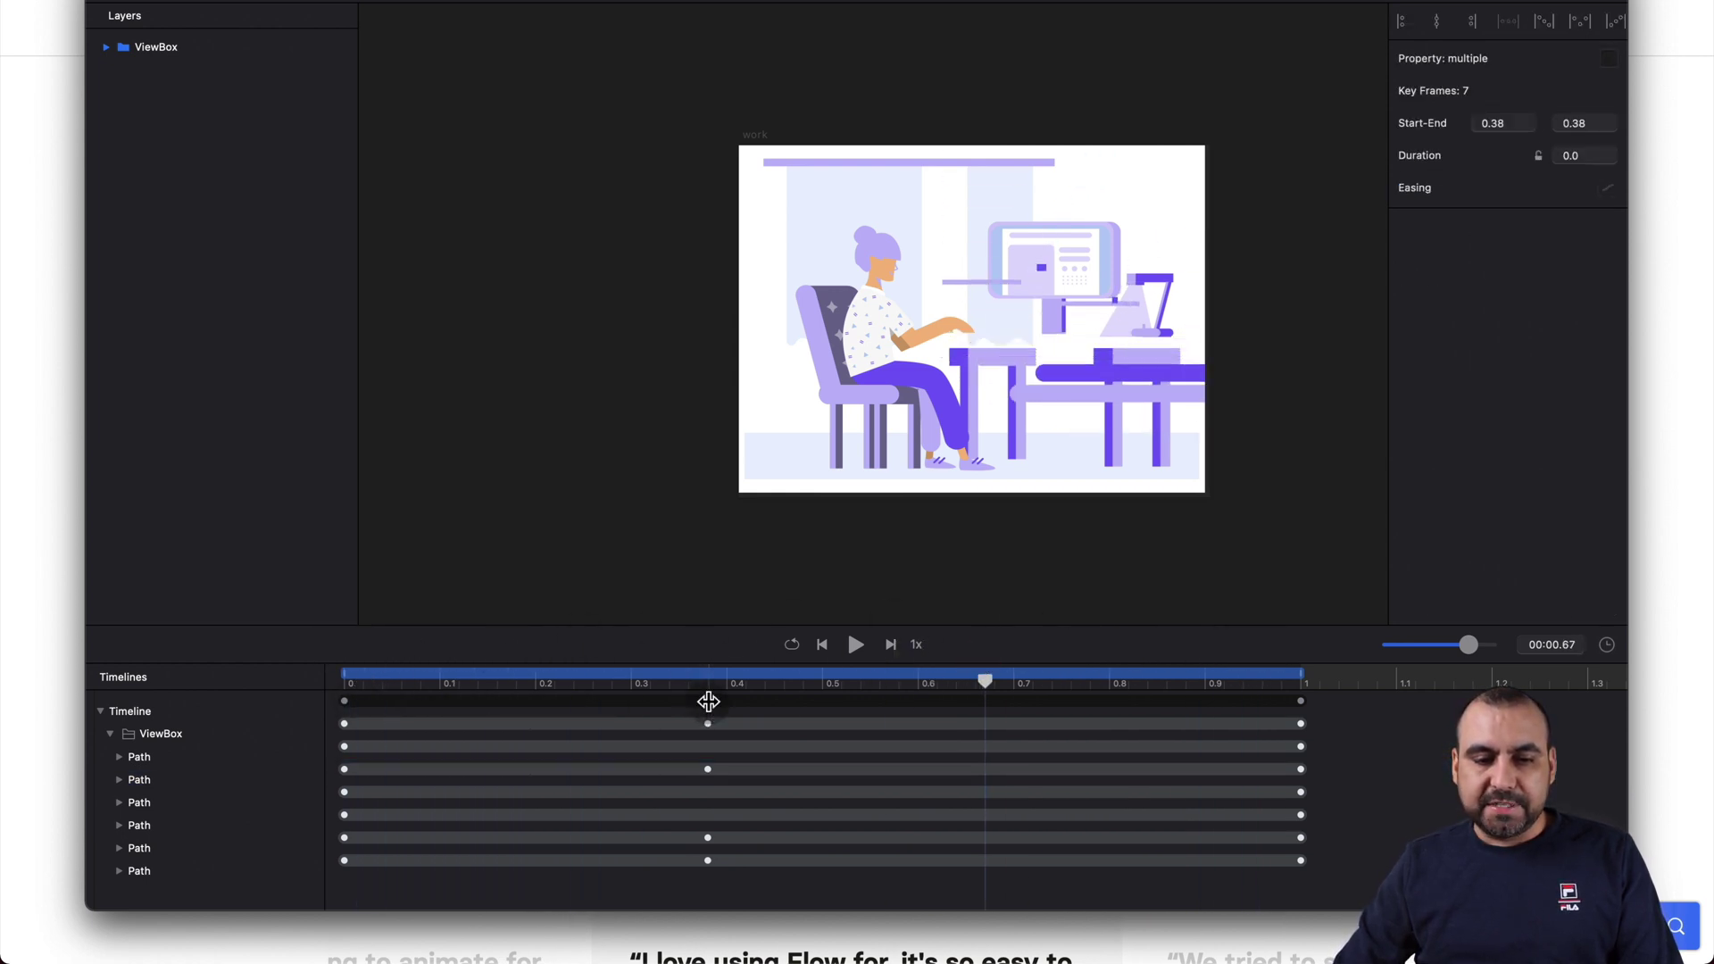
{"action": "left_click_drag", "start_coordinate": [708, 701], "coordinate": [746, 714]}
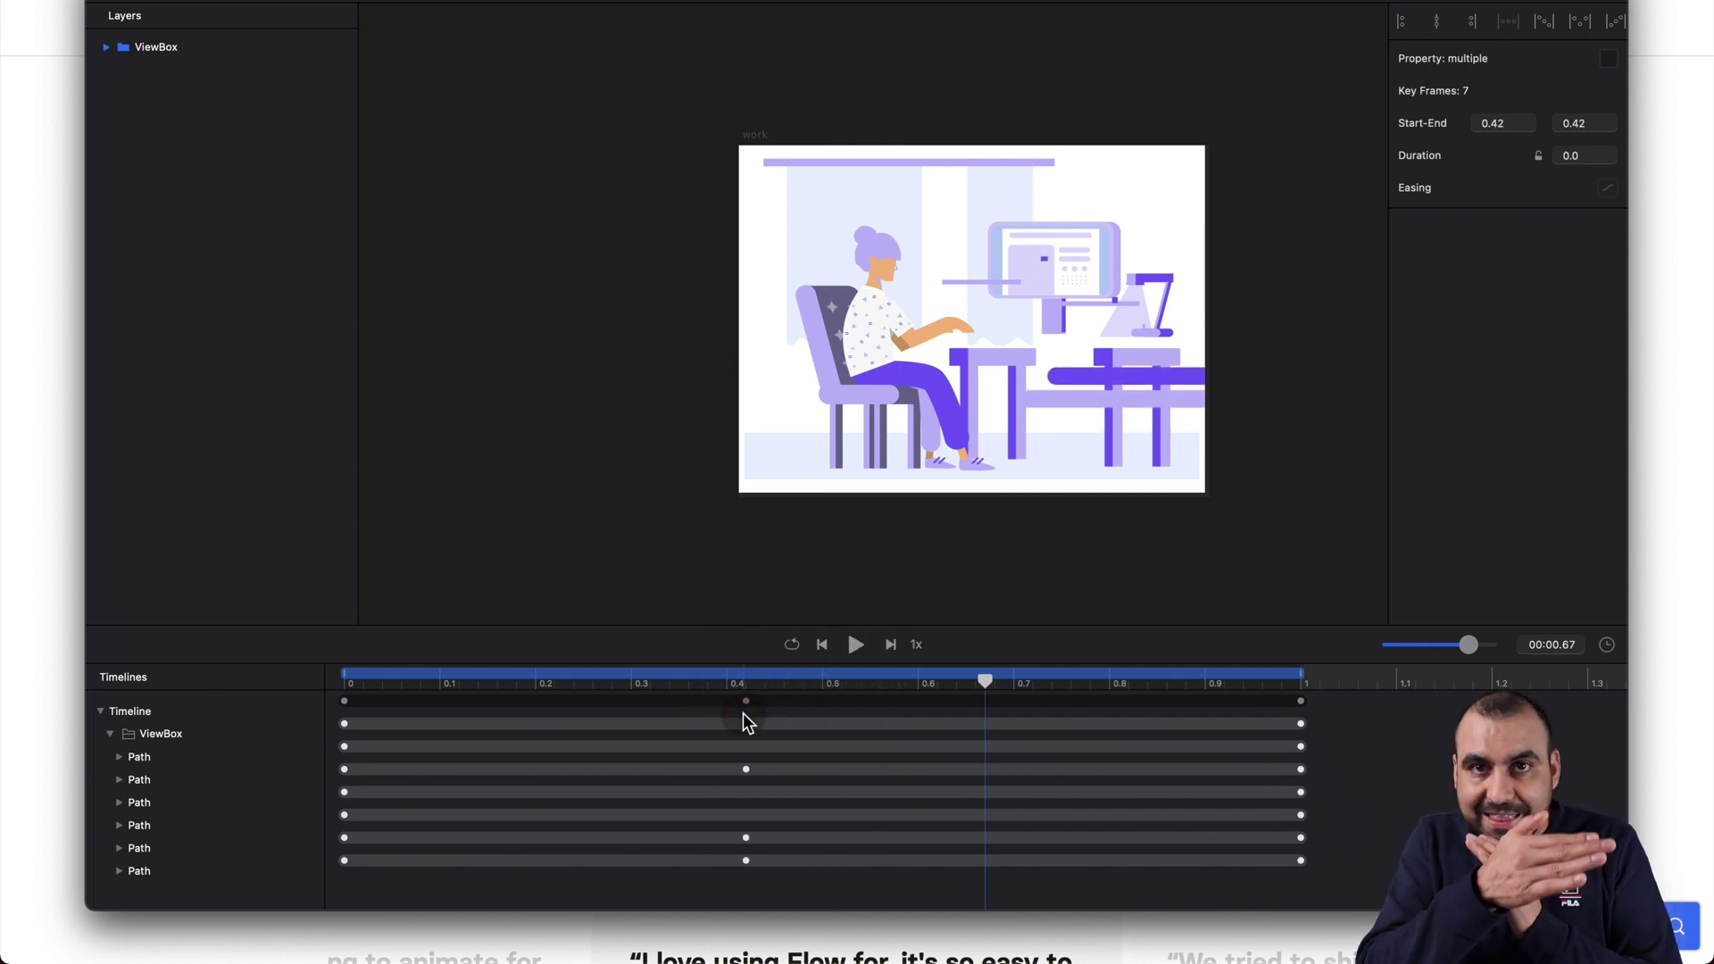
{"action": "left_click_drag", "start_coordinate": [1301, 701], "coordinate": [1607, 694]}
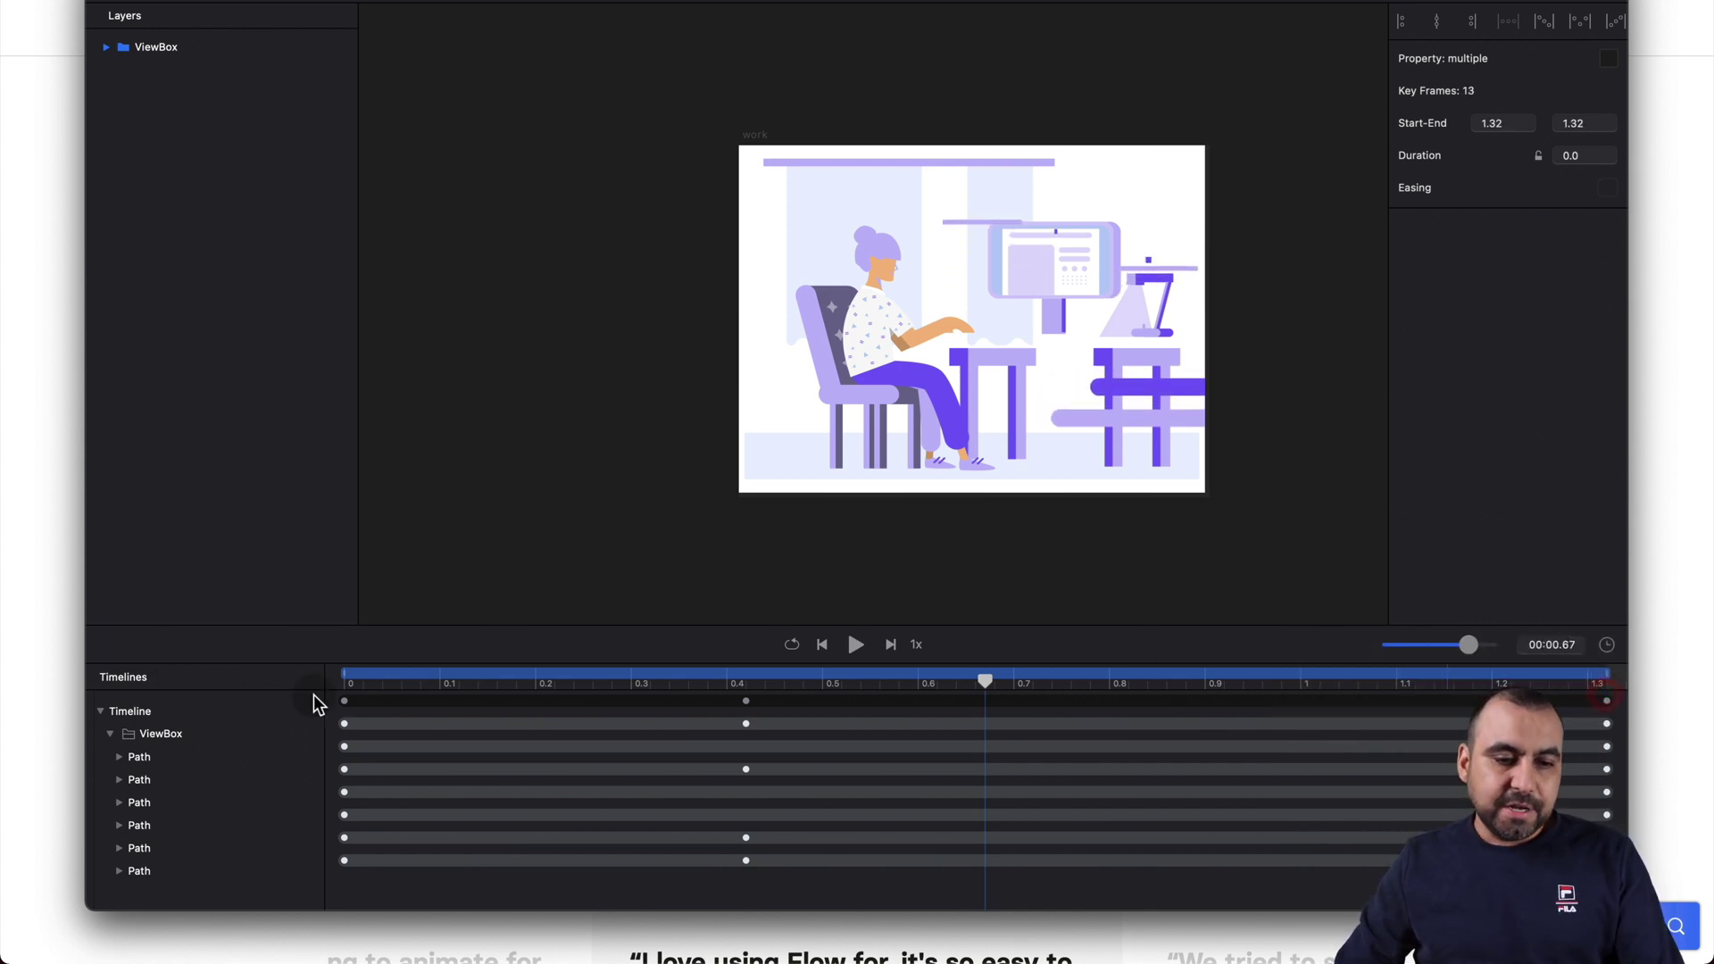
- Play the animation from the start, then select the circle on the monitor screen
{"action": "left_click", "coordinate": [344, 682]}
{"action": "key", "text": "space"}
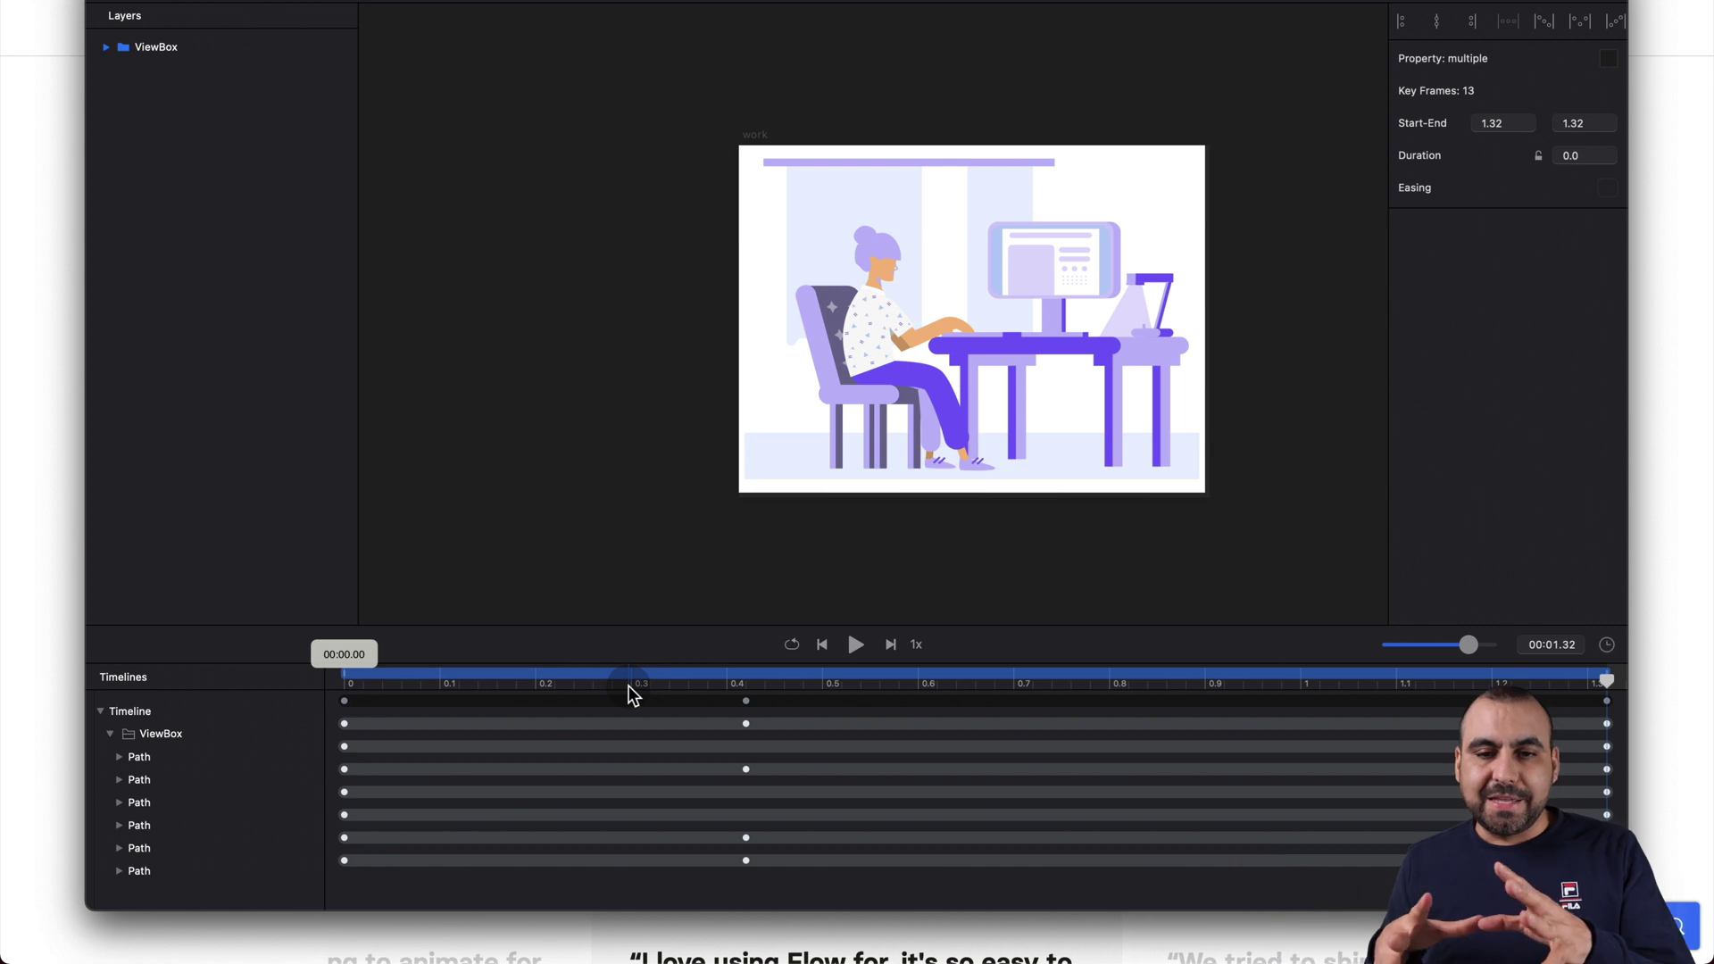
{"action": "left_click", "coordinate": [1035, 264]}
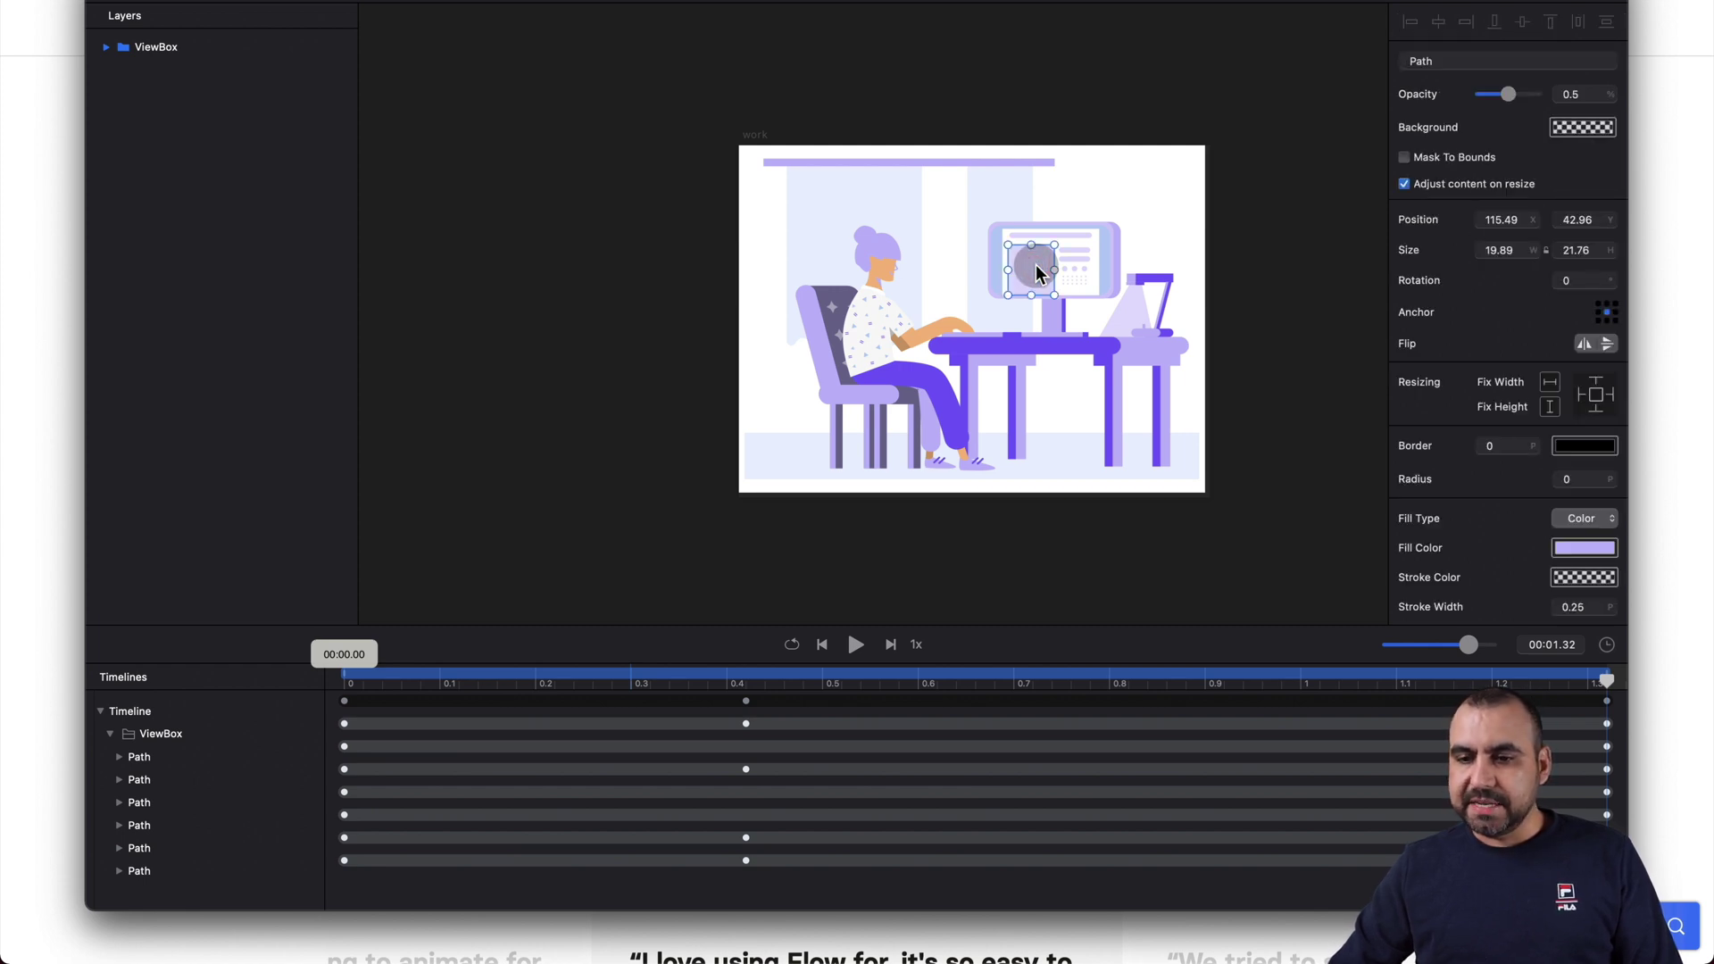
- At time 0, set the monitor screen's fill opacity to 0%
{"action": "left_click", "coordinate": [347, 680]}
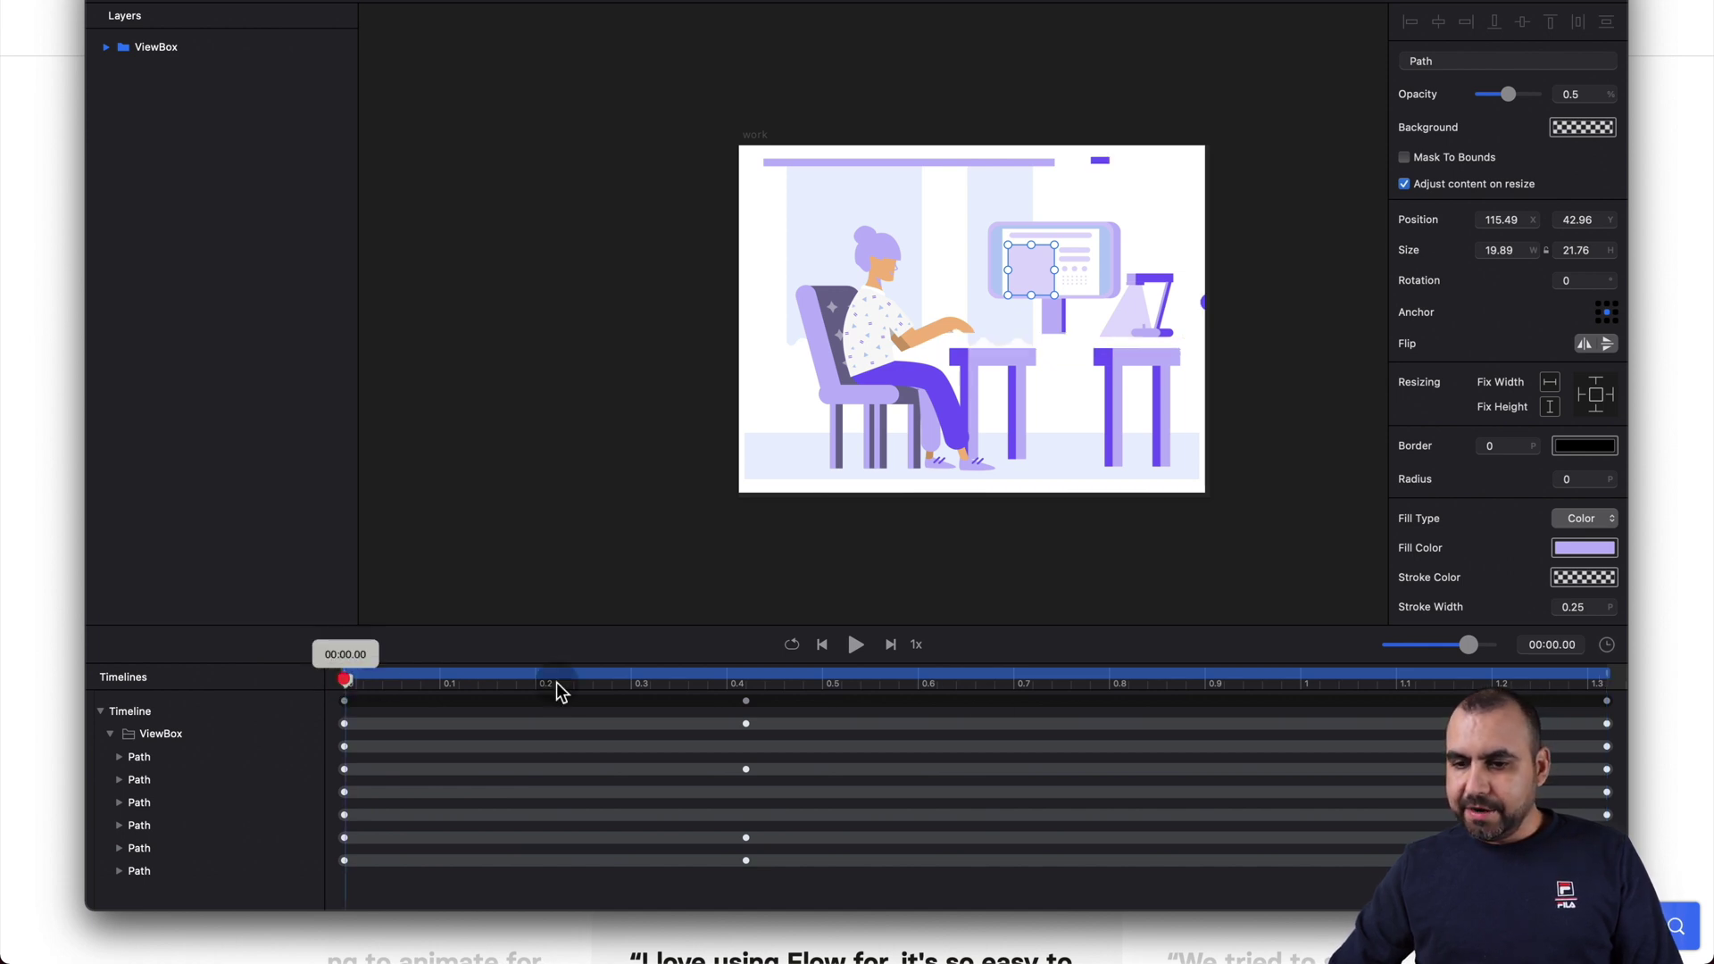
{"action": "left_click", "coordinate": [1569, 547]}
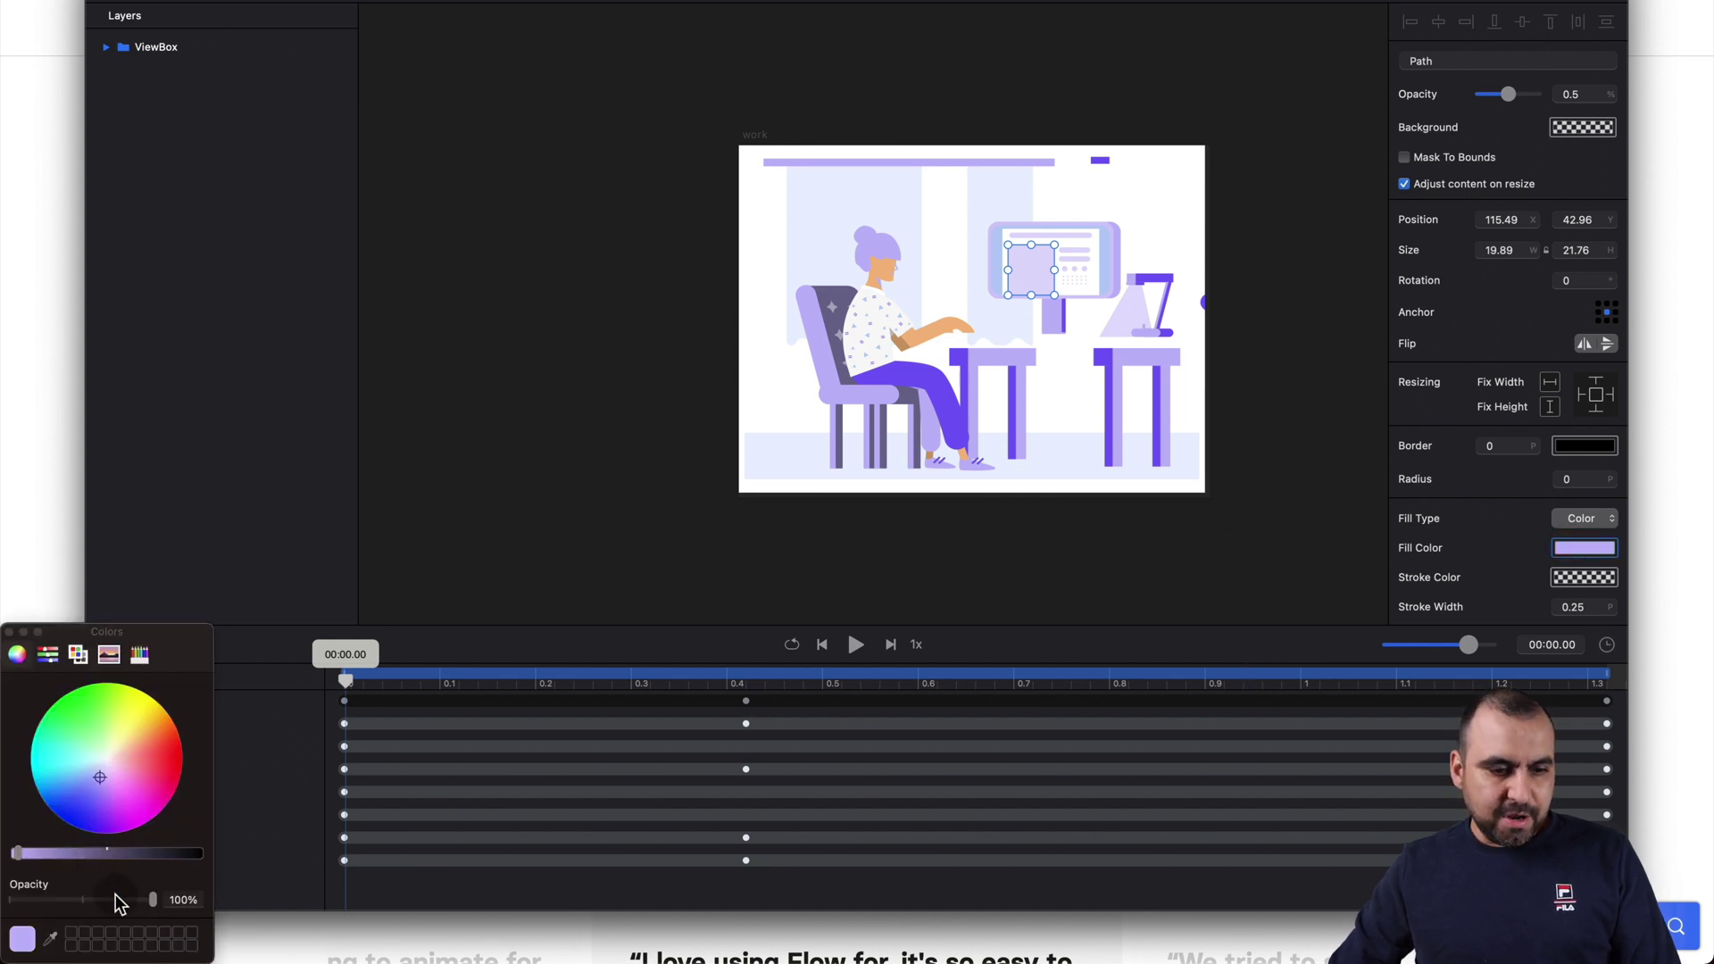
{"action": "left_click_drag", "start_coordinate": [19, 899], "coordinate": [9, 899]}
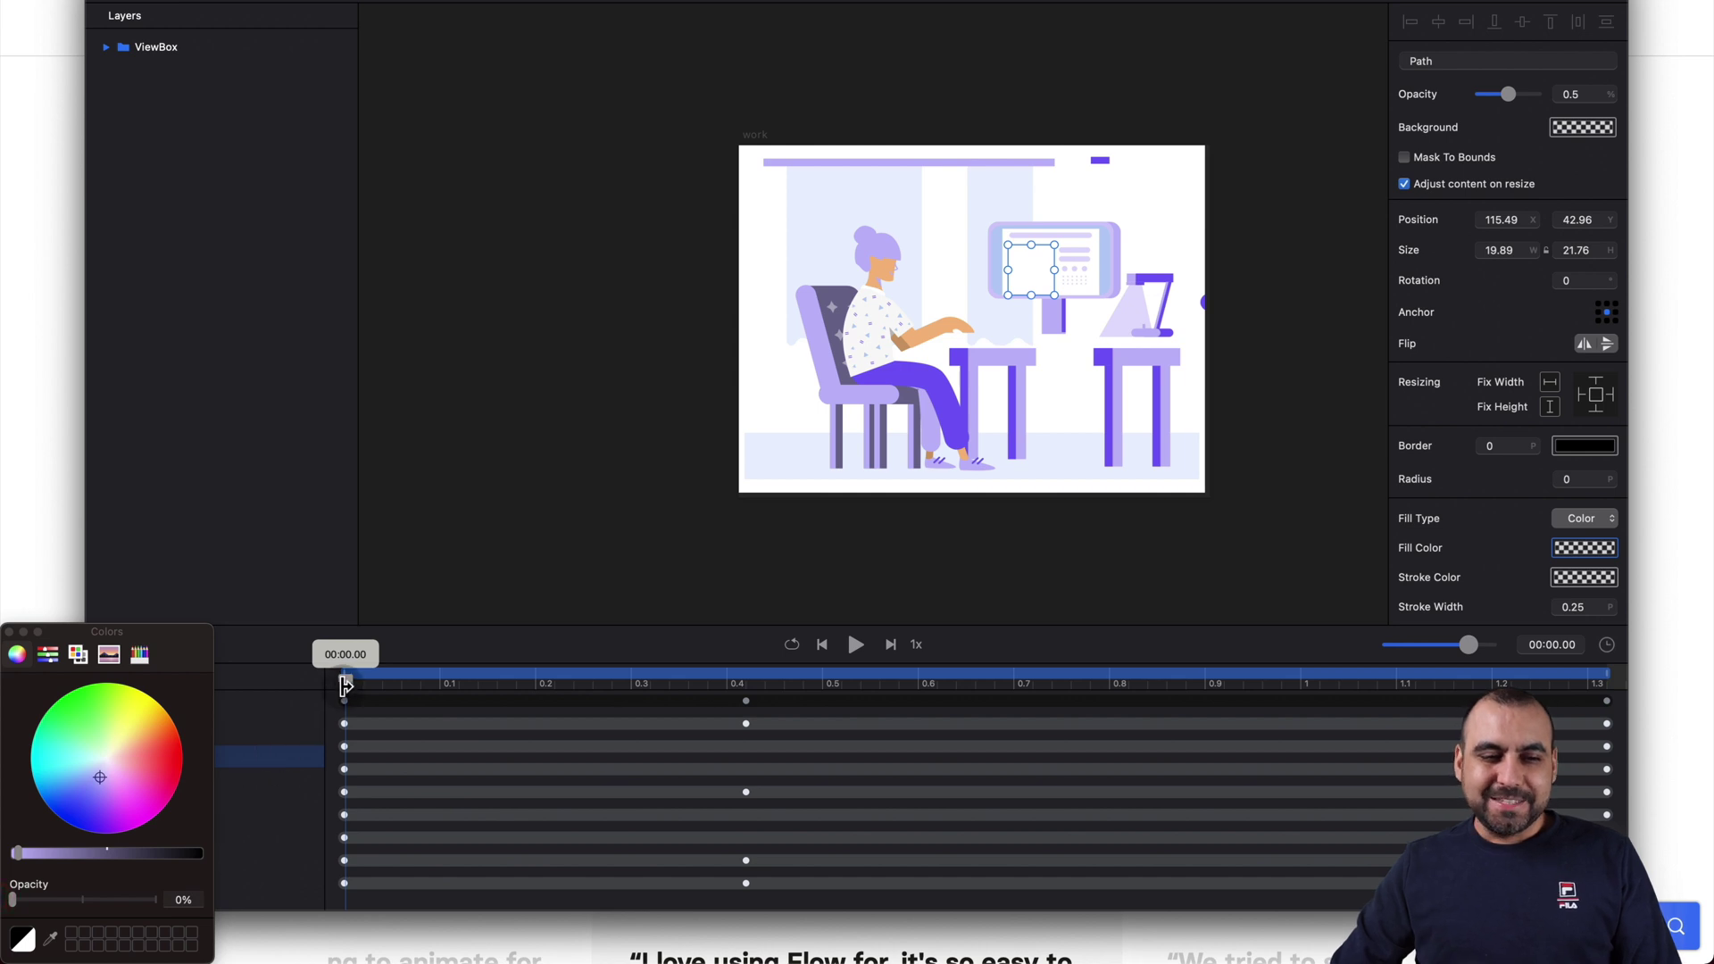
{"action": "left_click", "coordinate": [10, 633]}
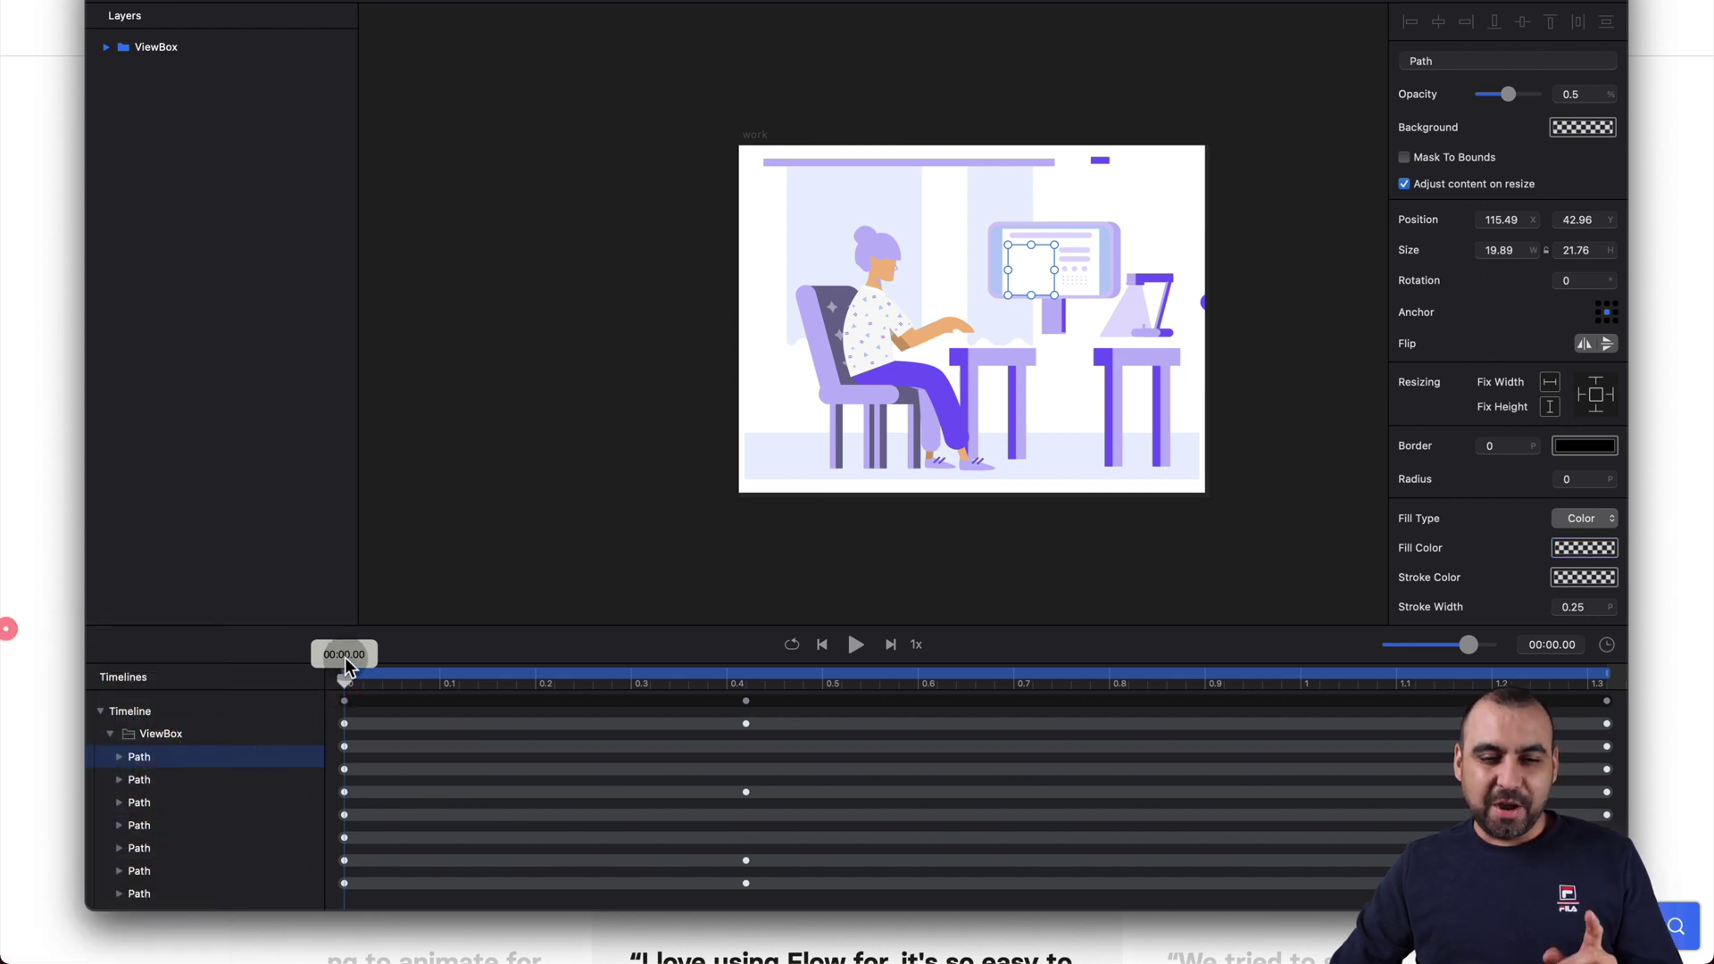
- Play the animation from the start twice to check the screen fading in
{"action": "key", "text": "space"}
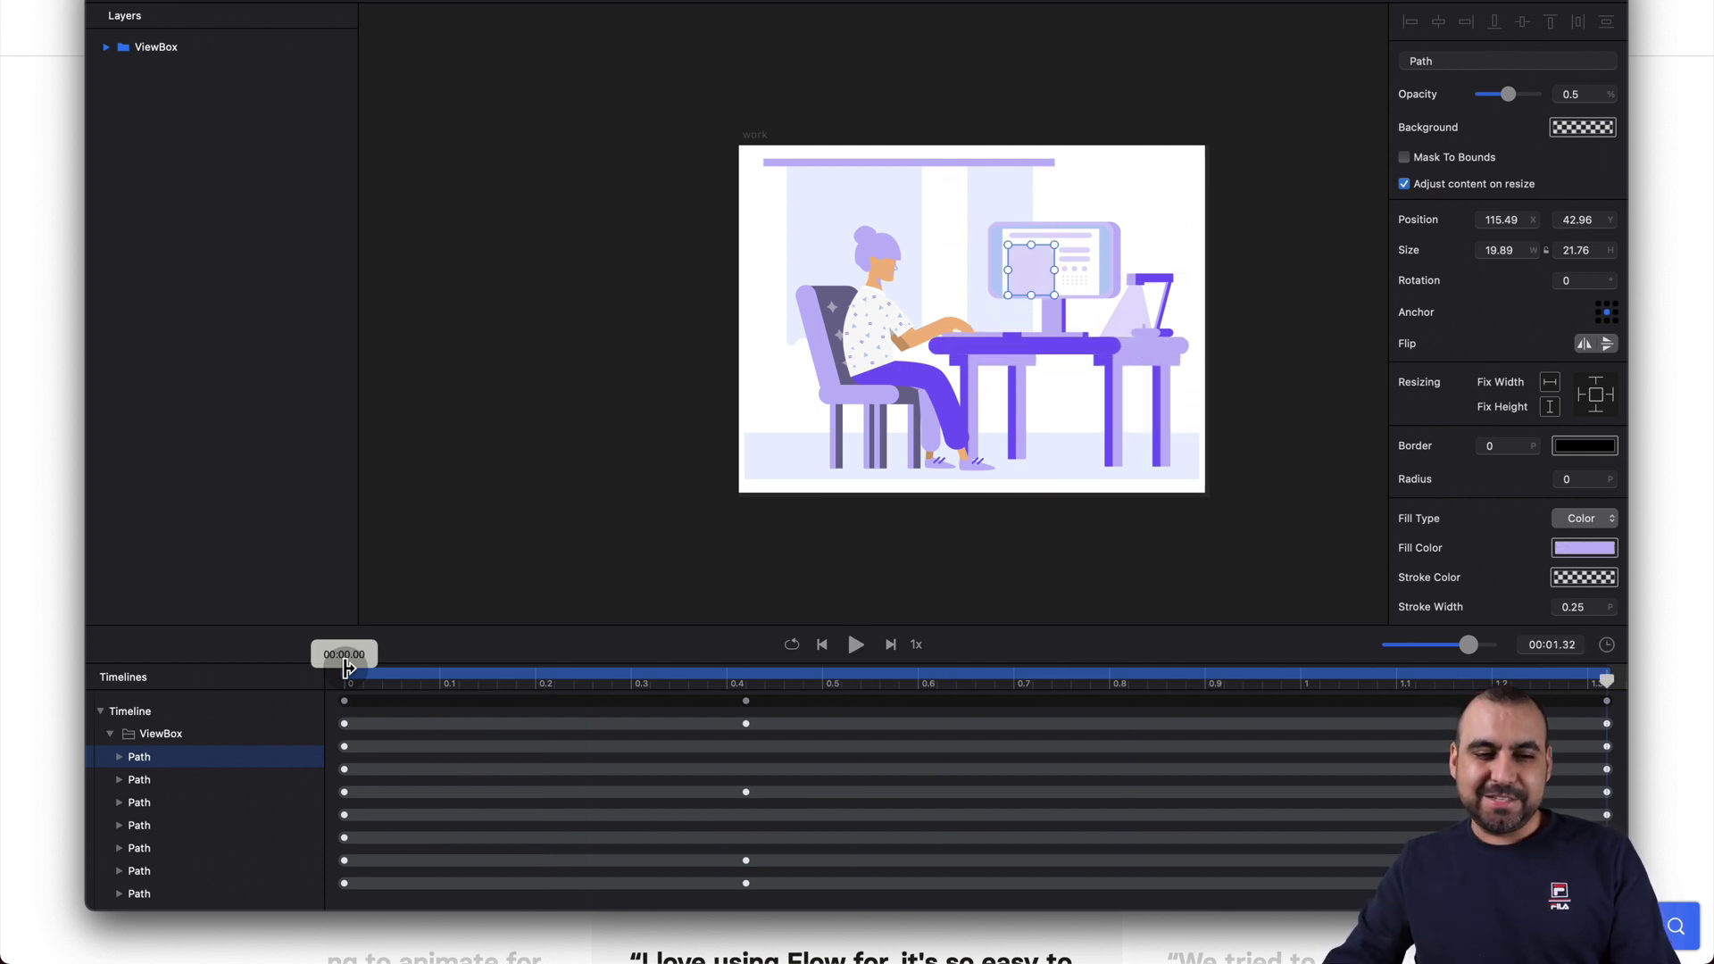
{"action": "left_click", "coordinate": [347, 671]}
{"action": "key", "text": "space"}
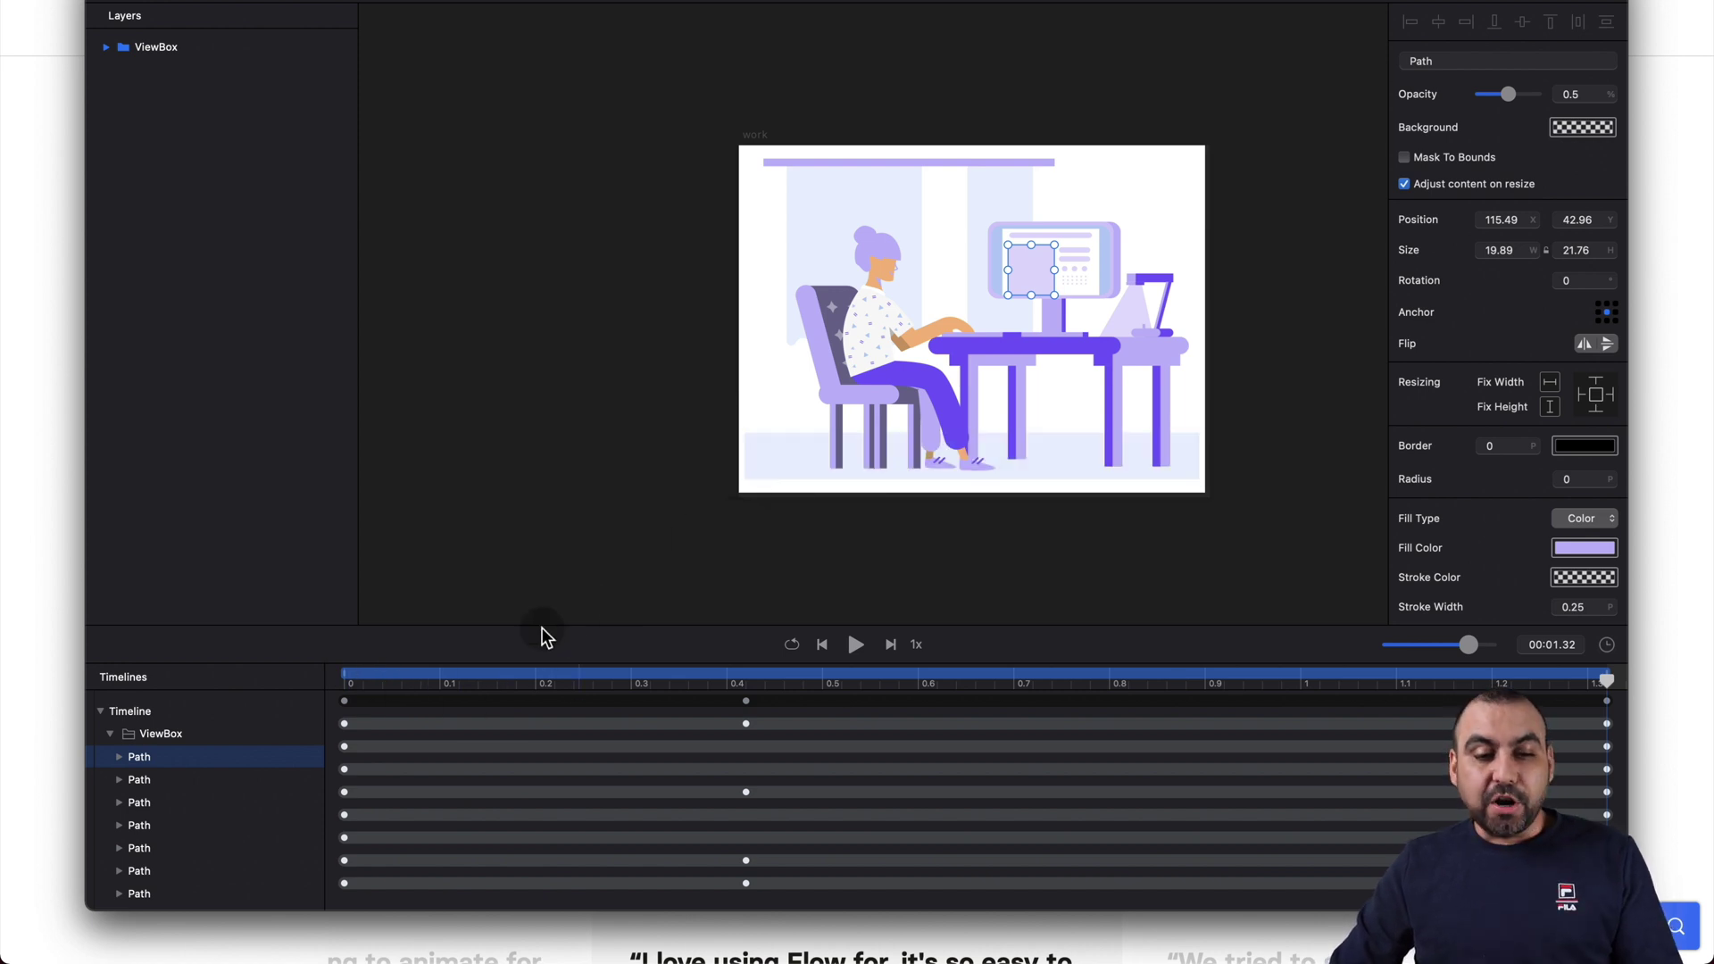
{"action": "left_click", "coordinate": [347, 676]}
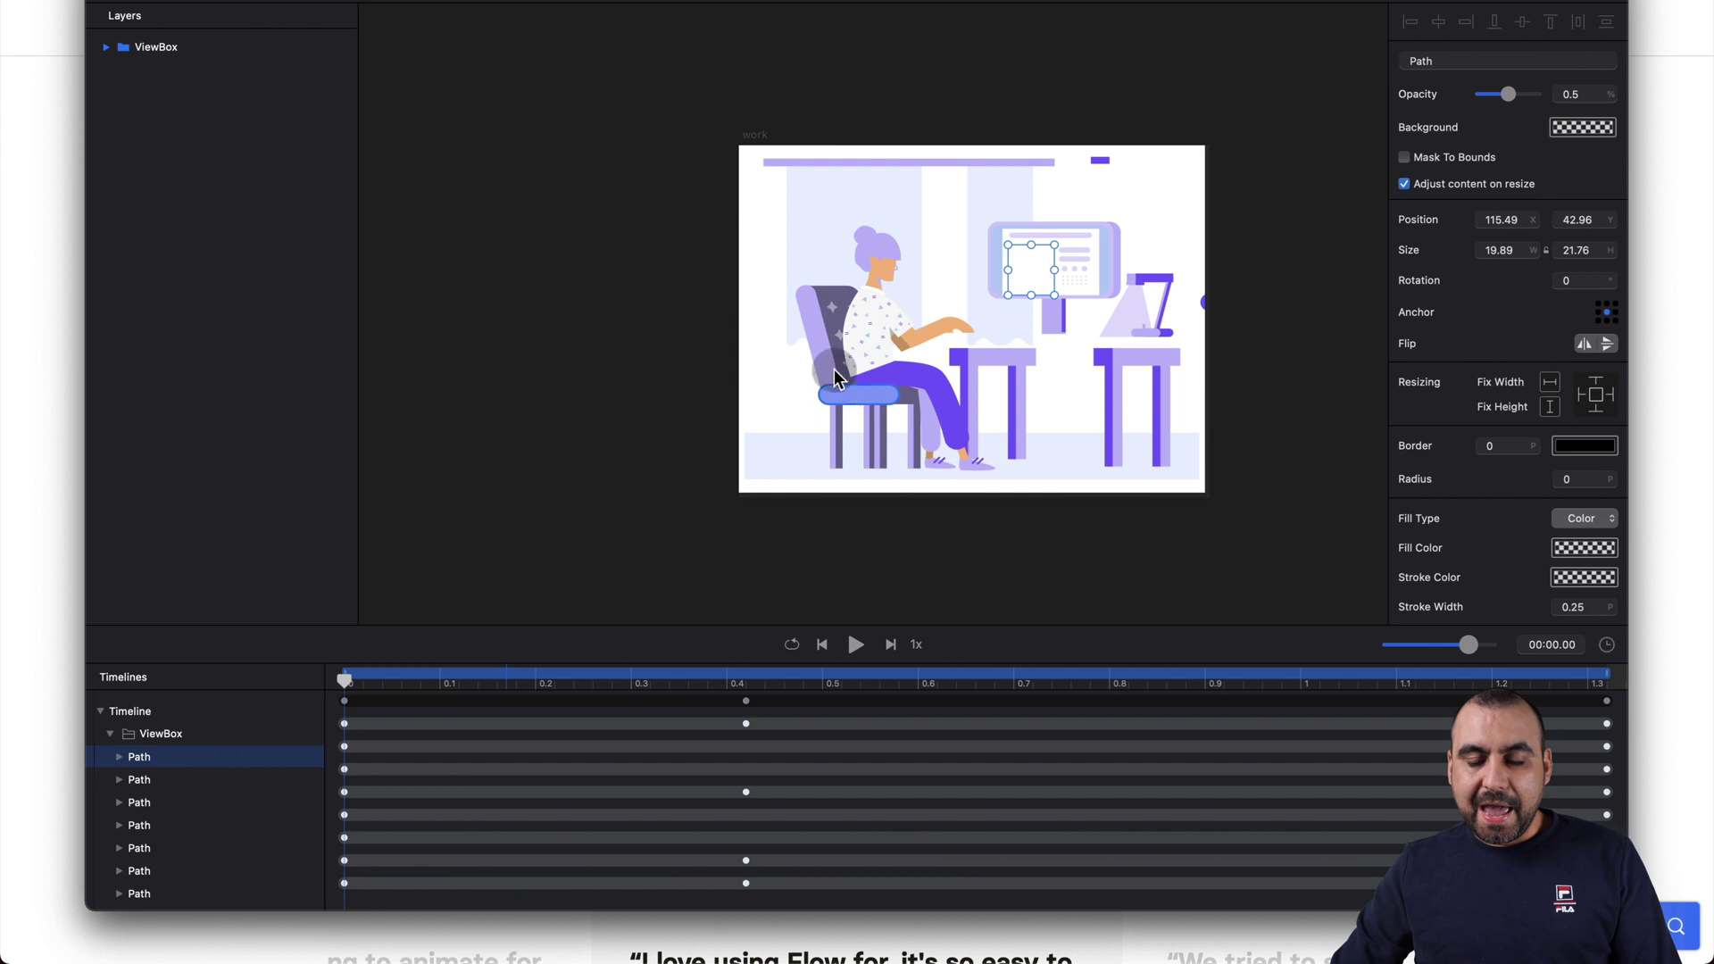
- At time 0, fill the woman's hair and hair bun with blue, then play the animation
{"action": "left_click", "coordinate": [880, 257]}
{"action": "left_click", "coordinate": [1595, 550]}
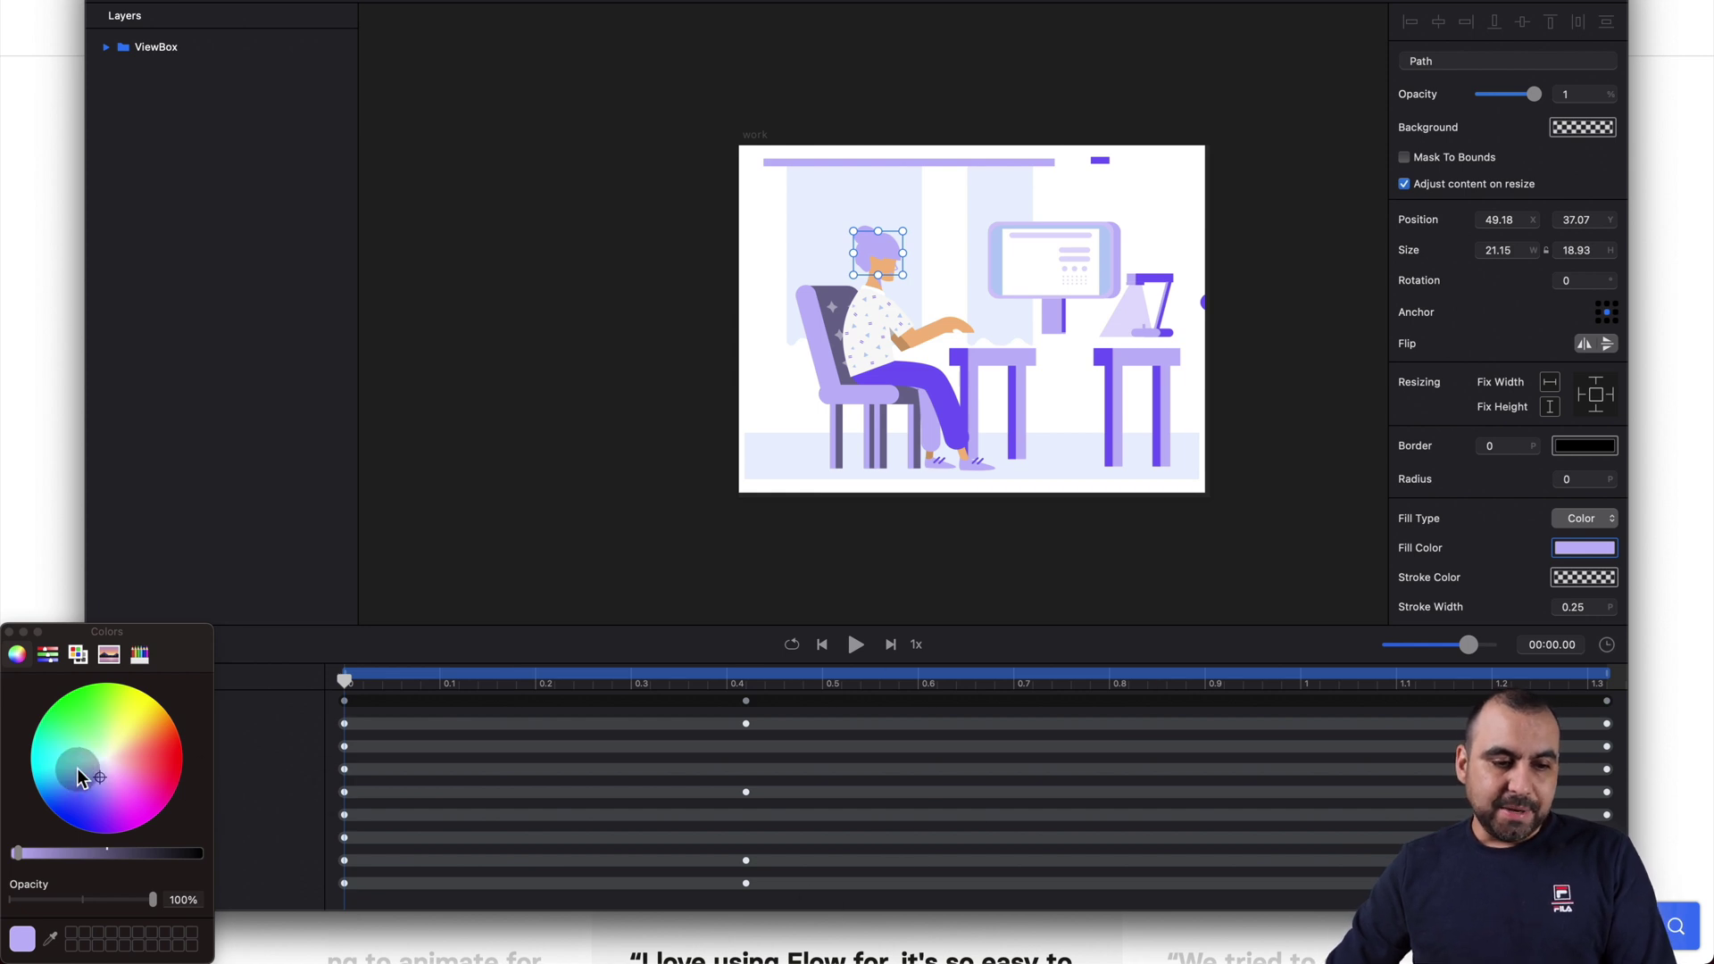
{"action": "left_click", "coordinate": [70, 814]}
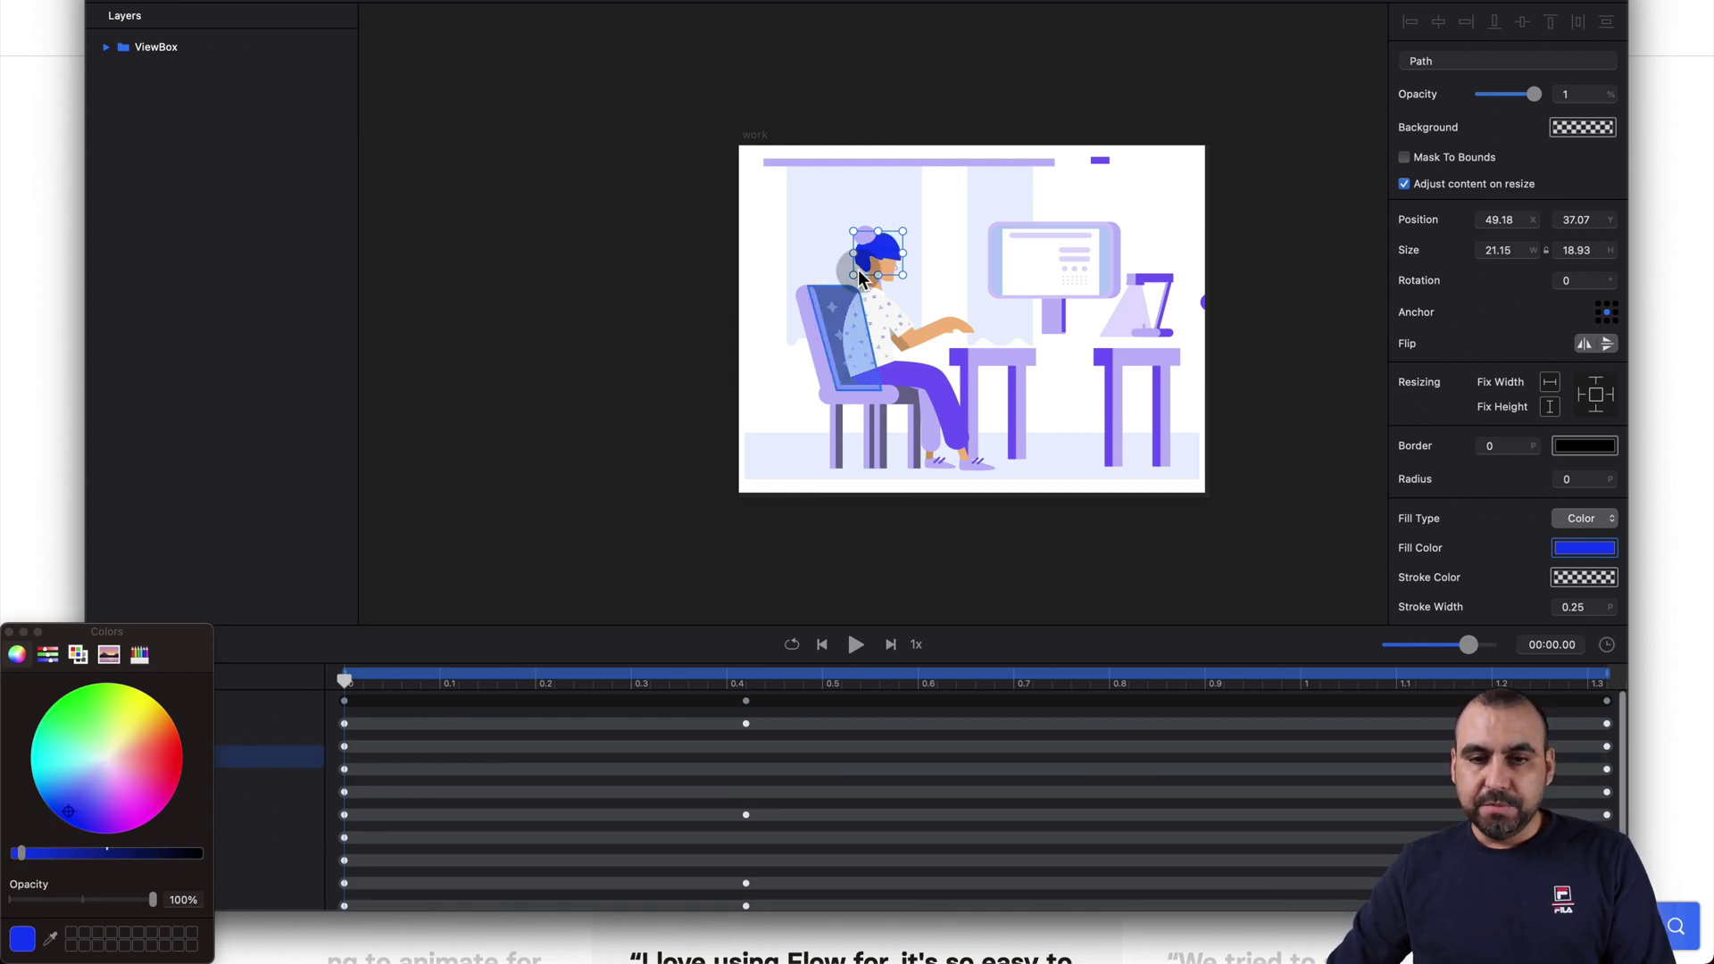
{"action": "left_click", "coordinate": [866, 234]}
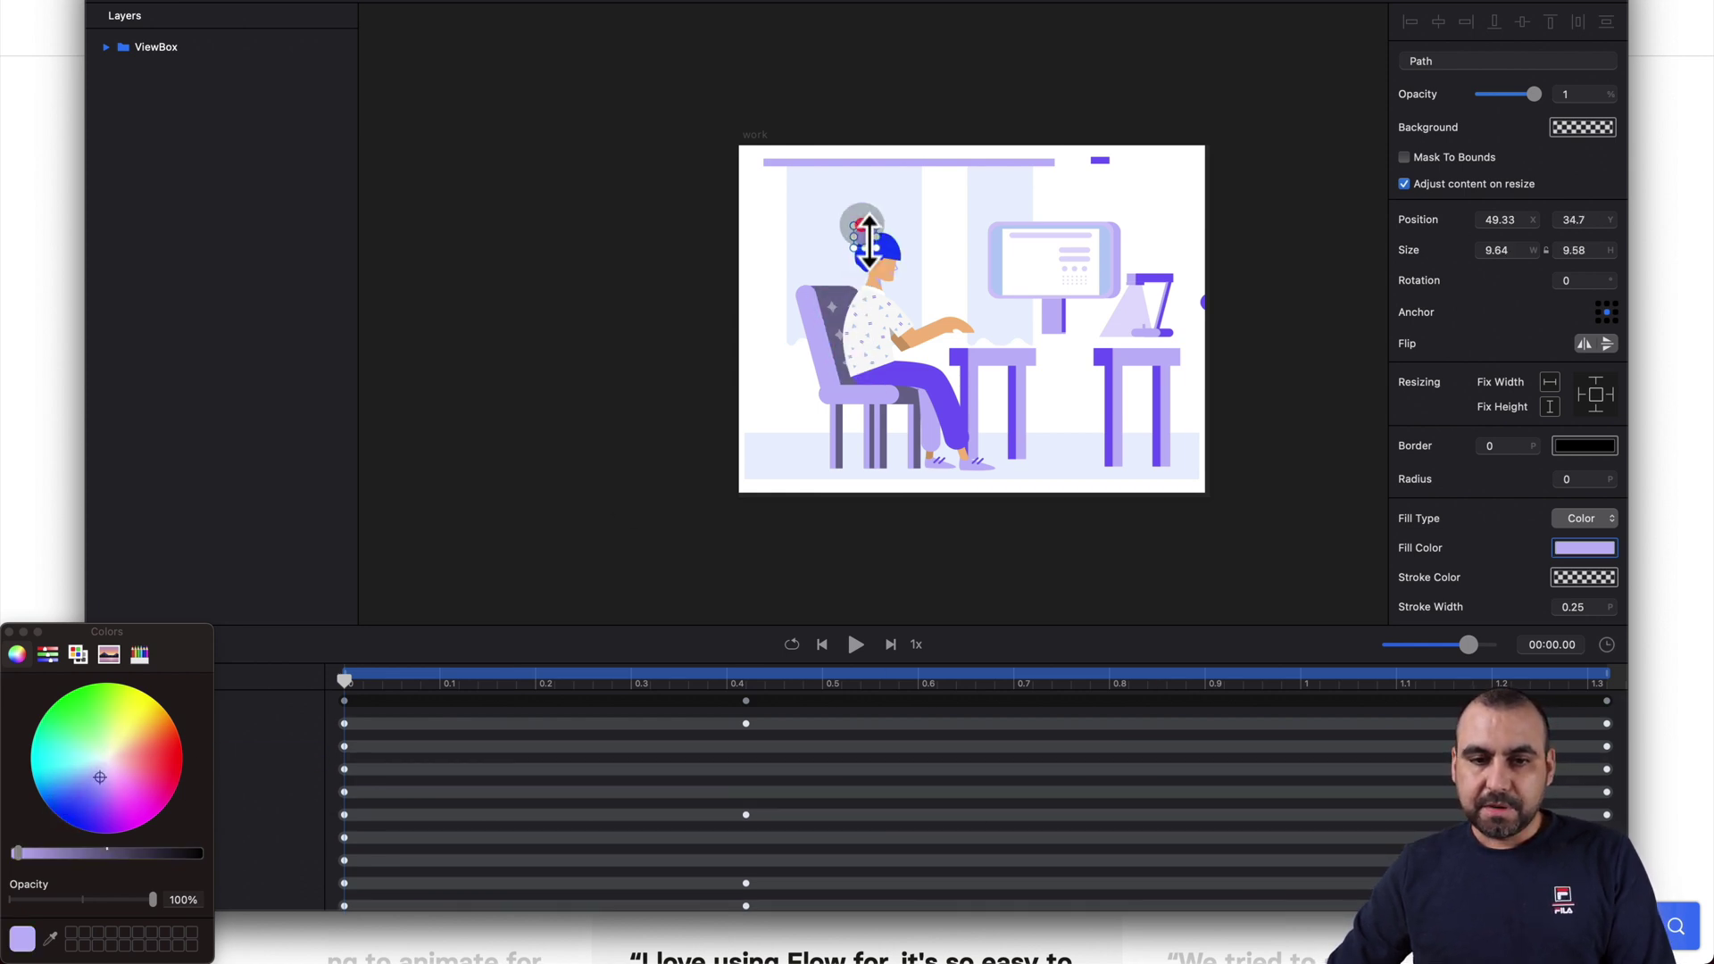
{"action": "left_click", "coordinate": [66, 813]}
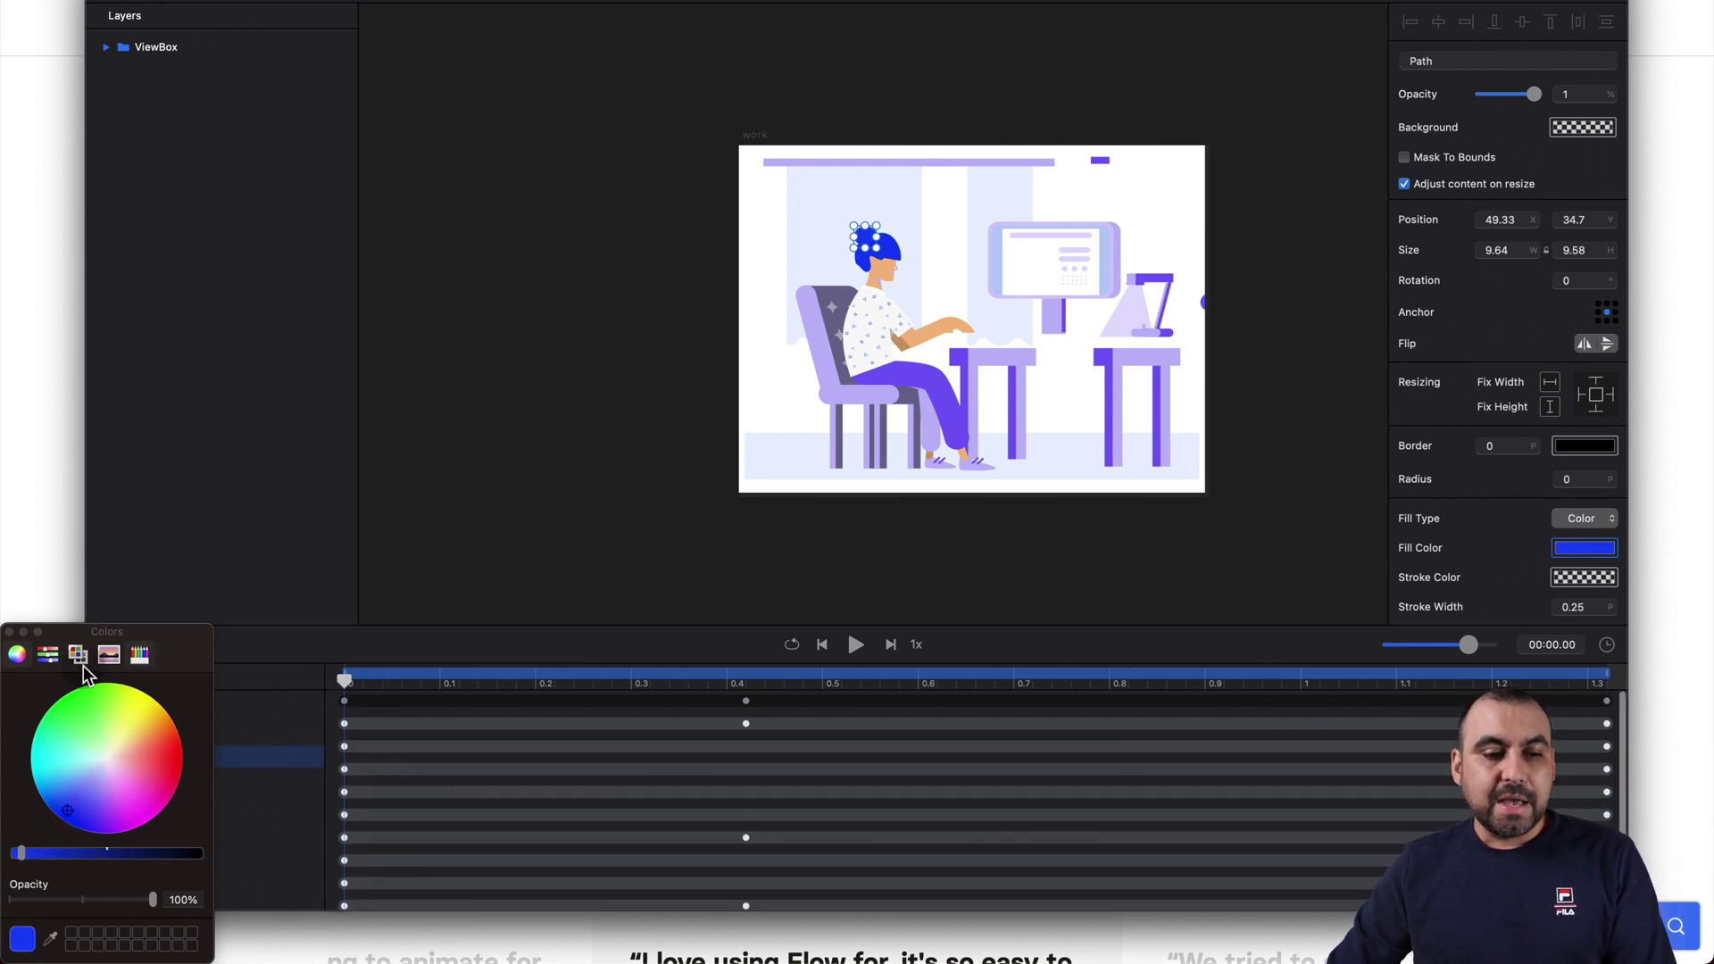
{"action": "left_click", "coordinate": [9, 633]}
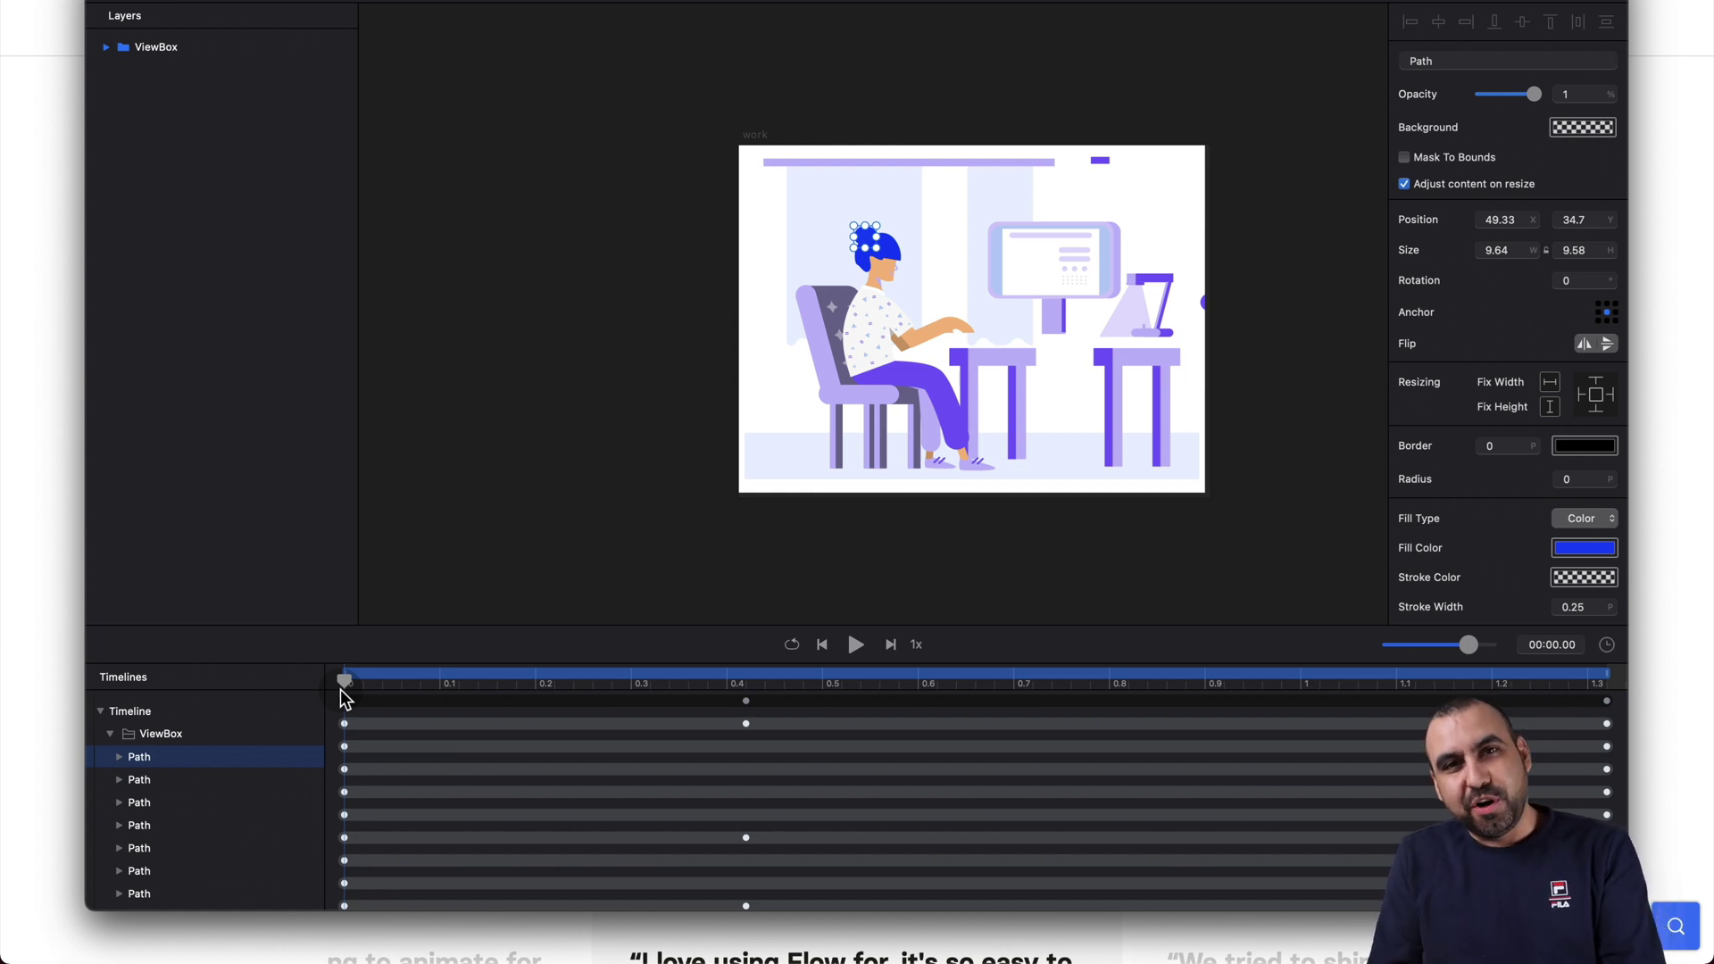
{"action": "key", "text": "space"}
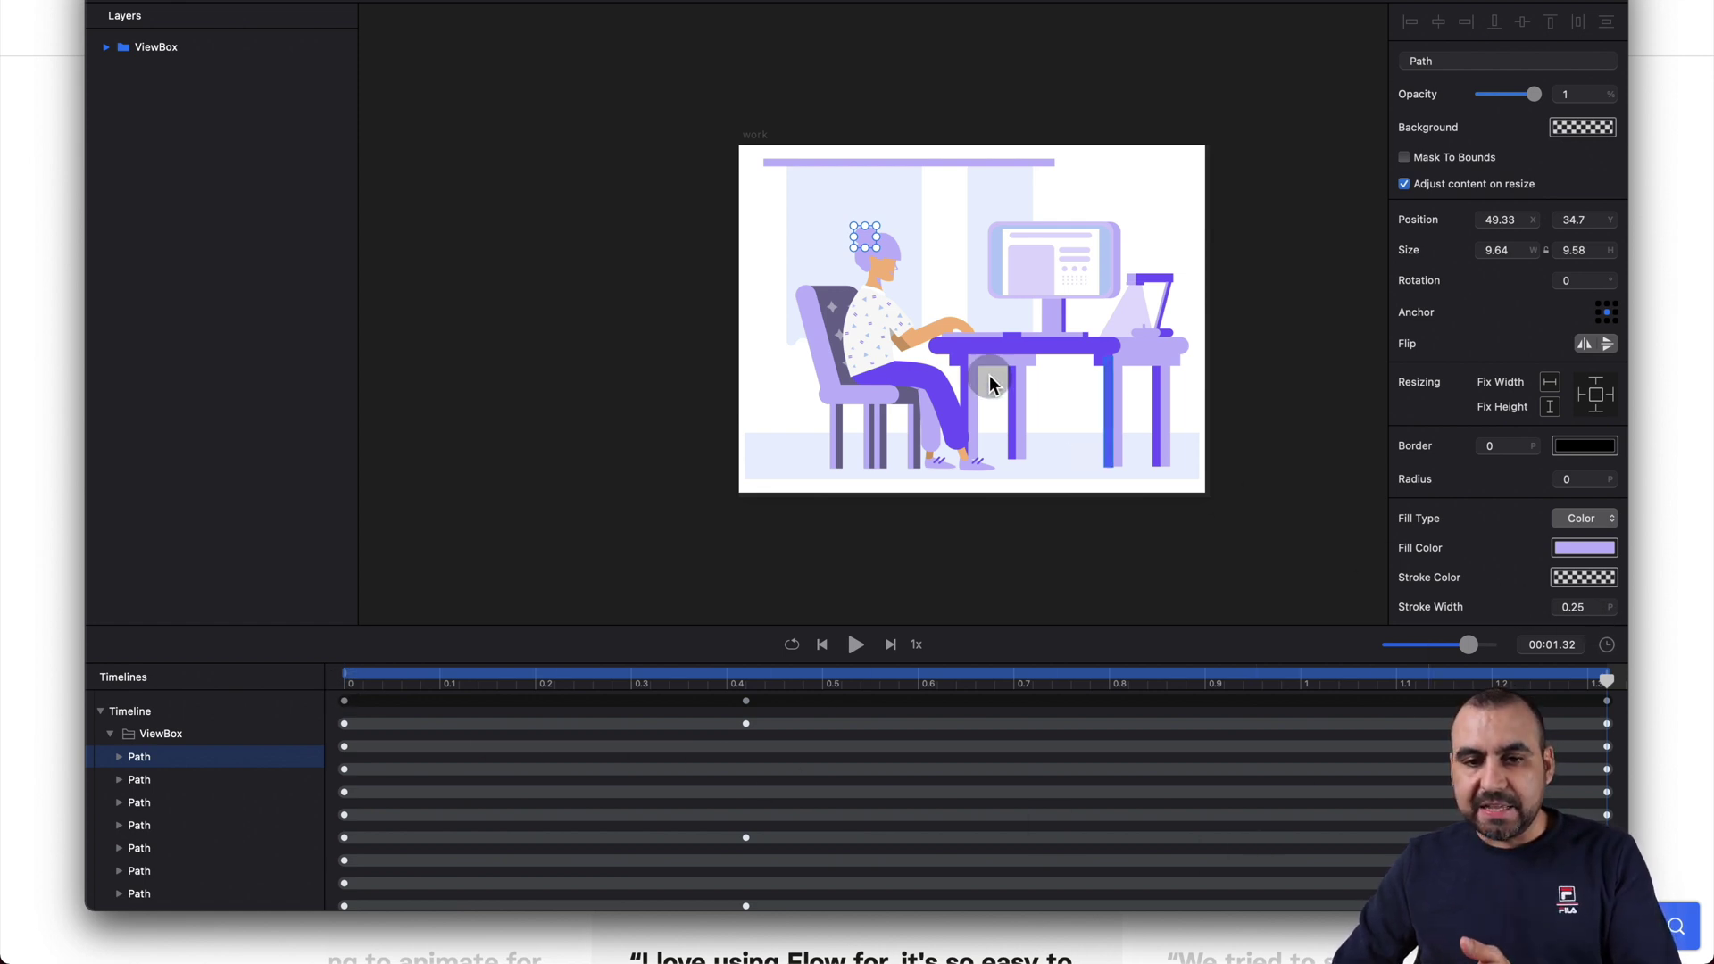
- At 1.32 s, set the woman's hair fill to red
{"action": "left_click", "coordinate": [884, 257]}
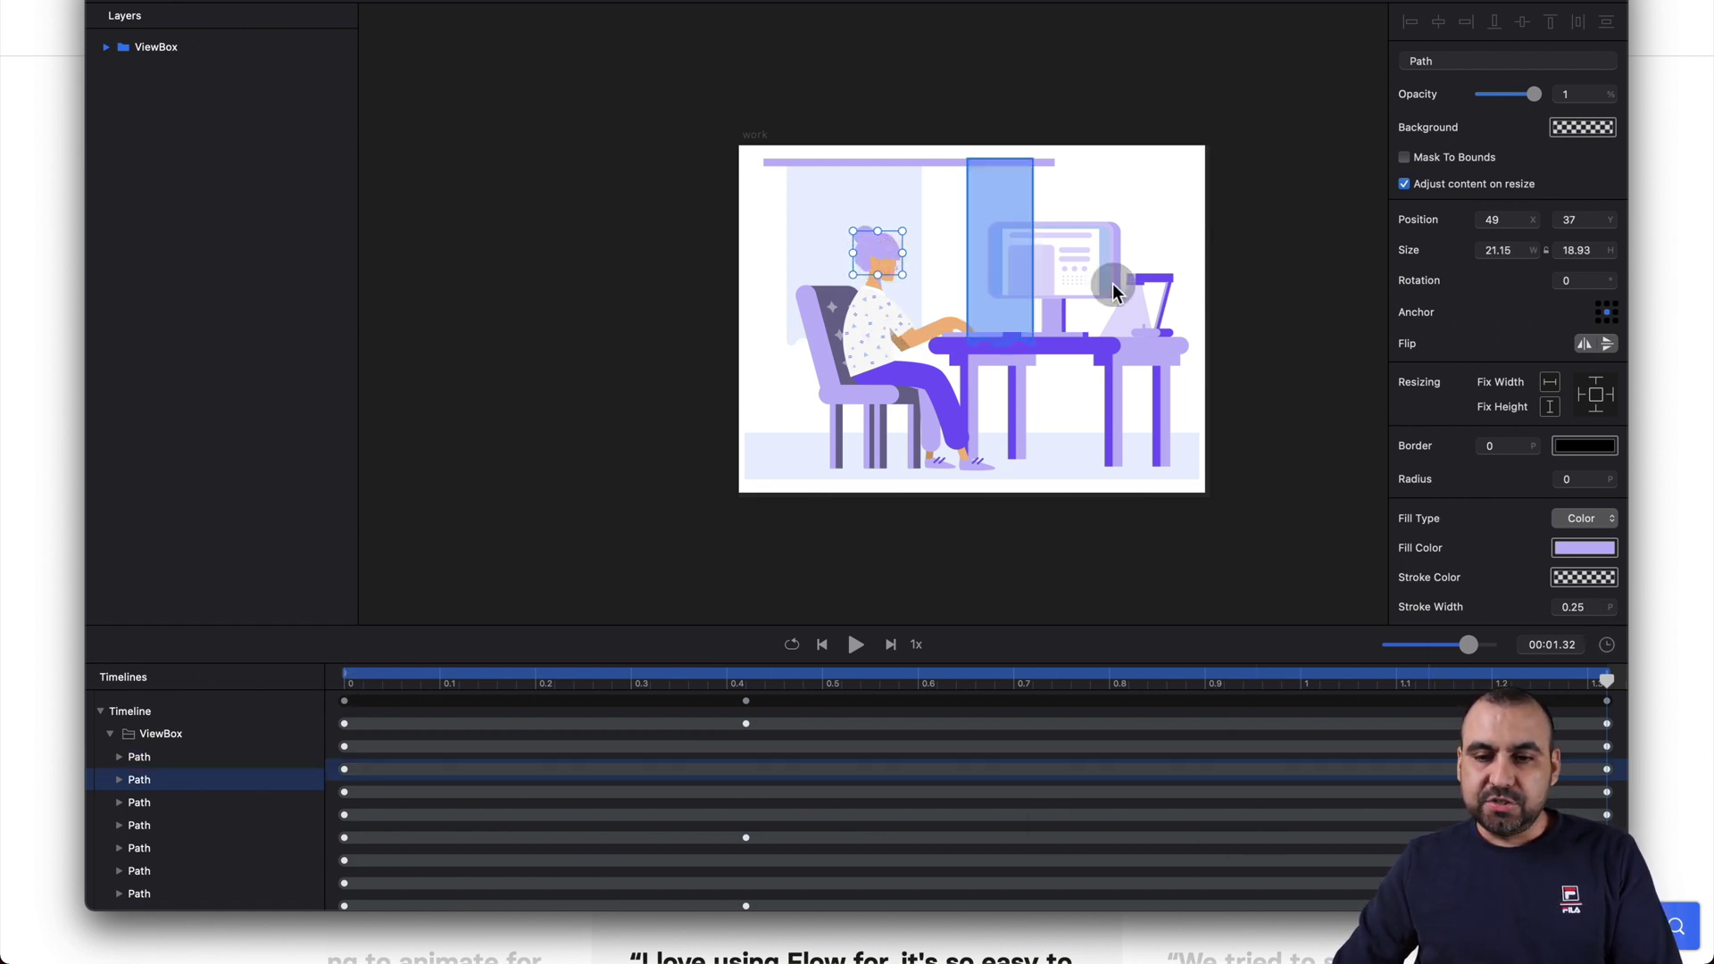
{"action": "left_click", "coordinate": [1584, 548]}
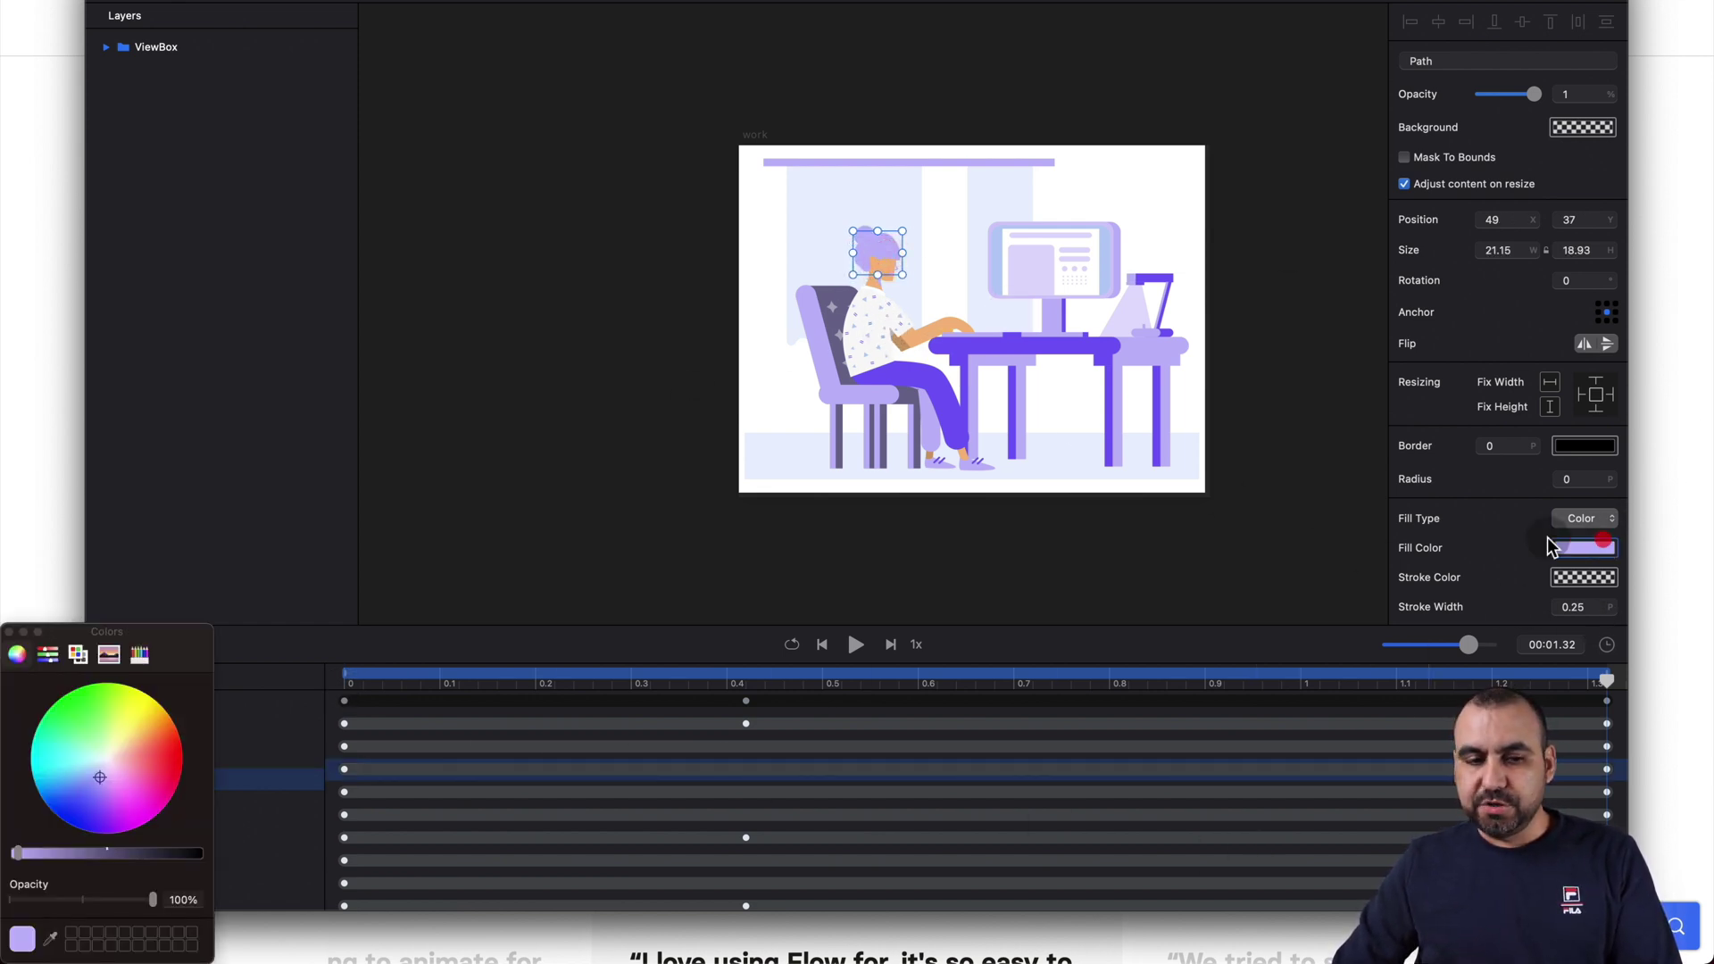
{"action": "left_click", "coordinate": [170, 752]}
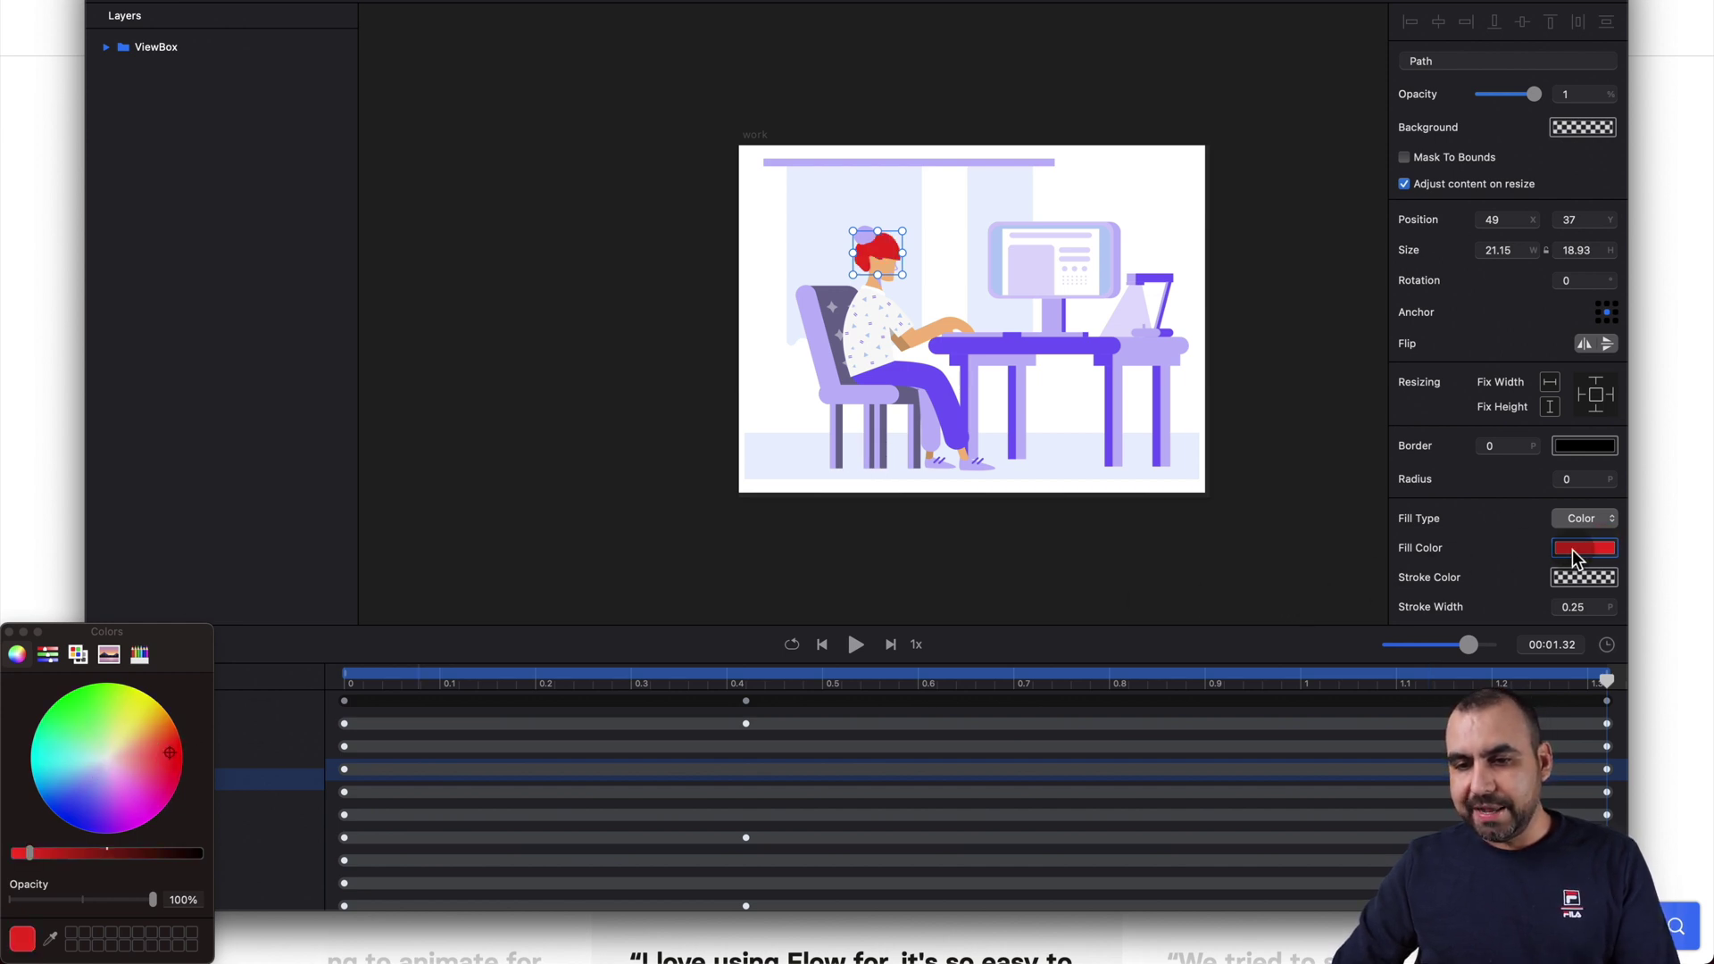
- Set the hair bun's fill to red at 1.32 s as well
{"action": "left_click", "coordinate": [865, 235]}
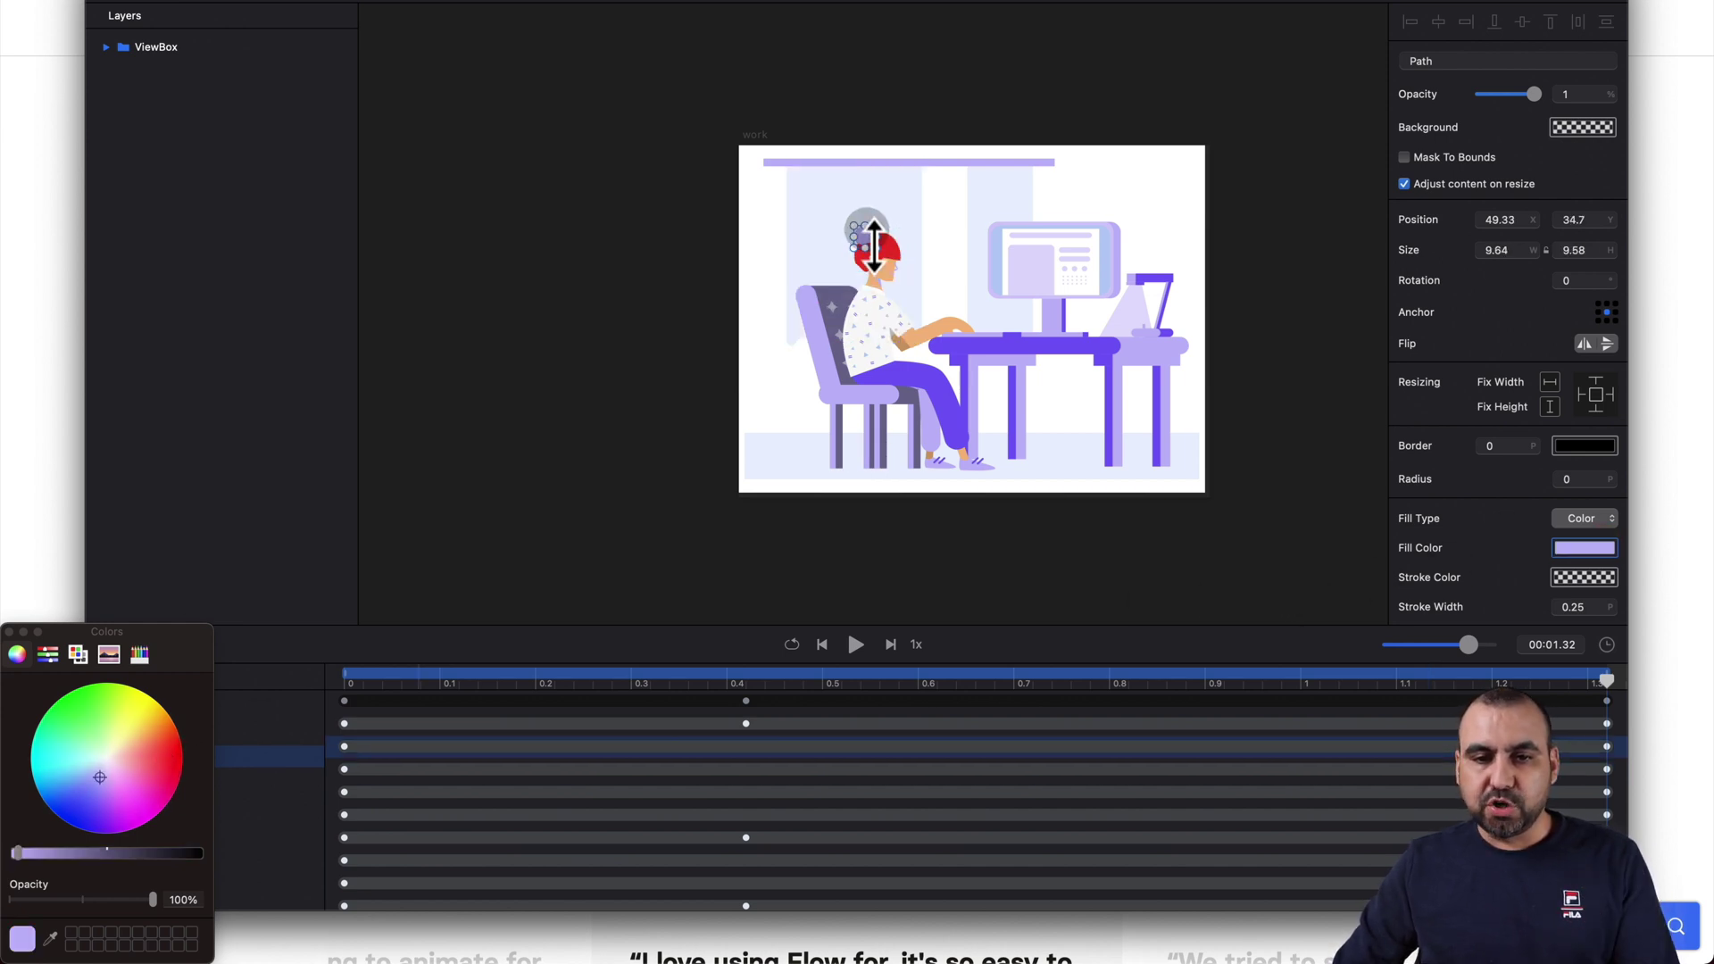
{"action": "left_click", "coordinate": [1594, 549]}
{"action": "left_click", "coordinate": [165, 747]}
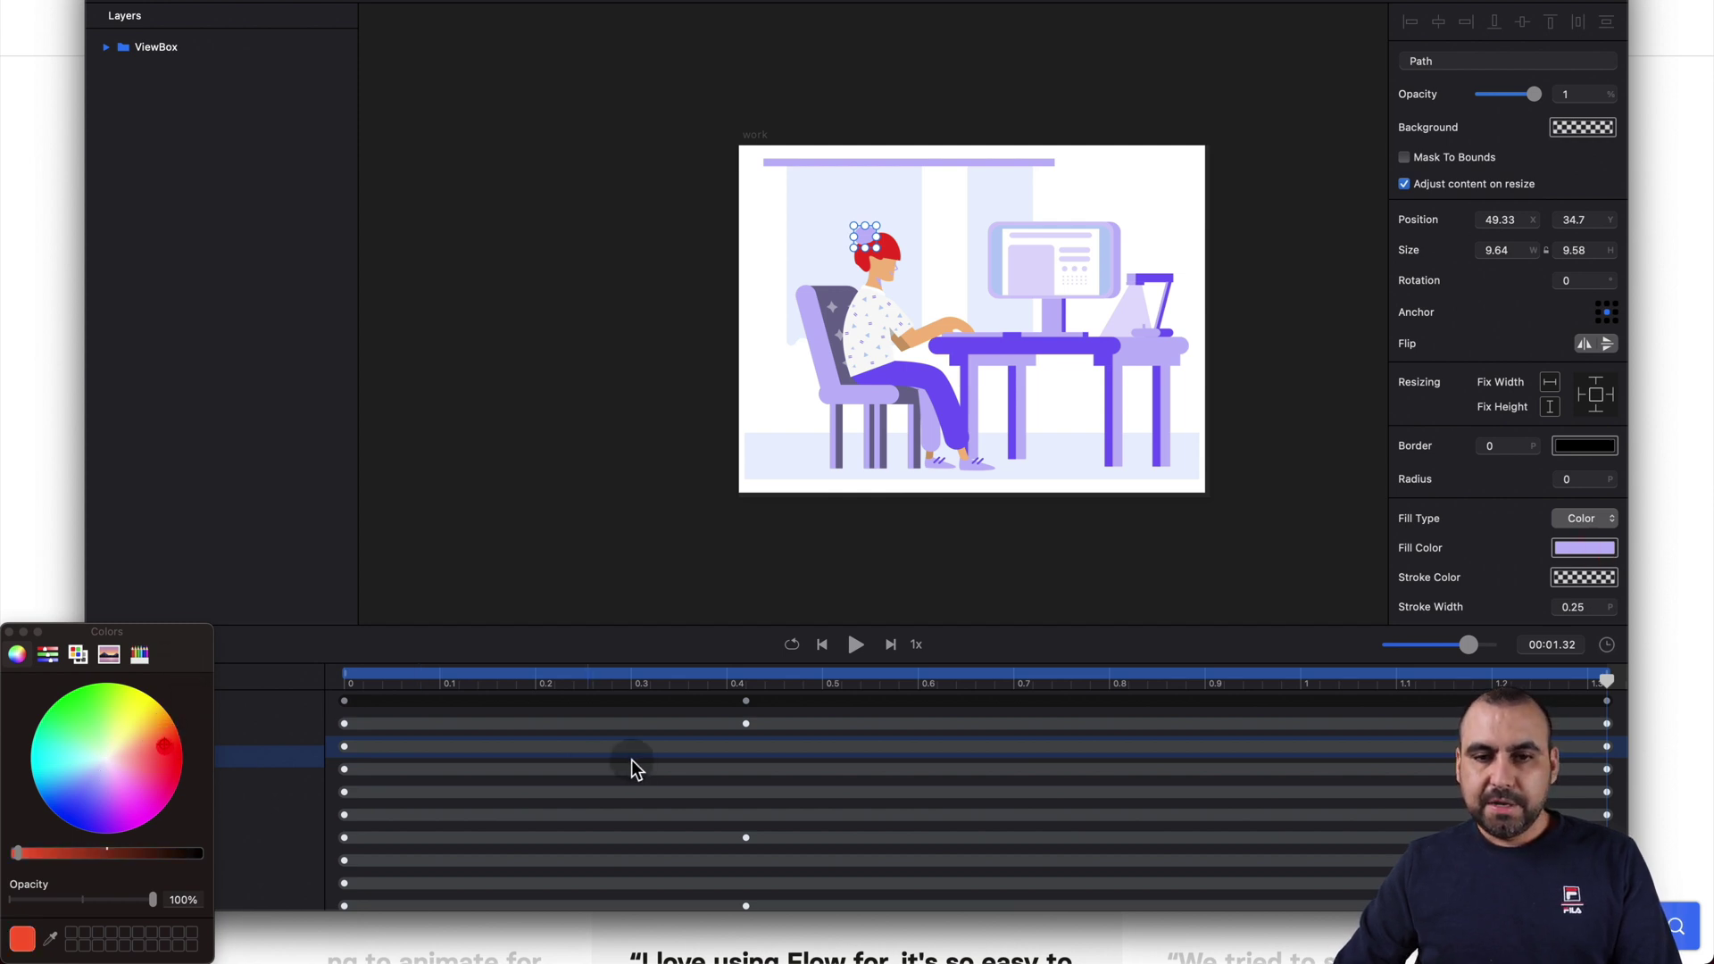
{"action": "left_click", "coordinate": [178, 753]}
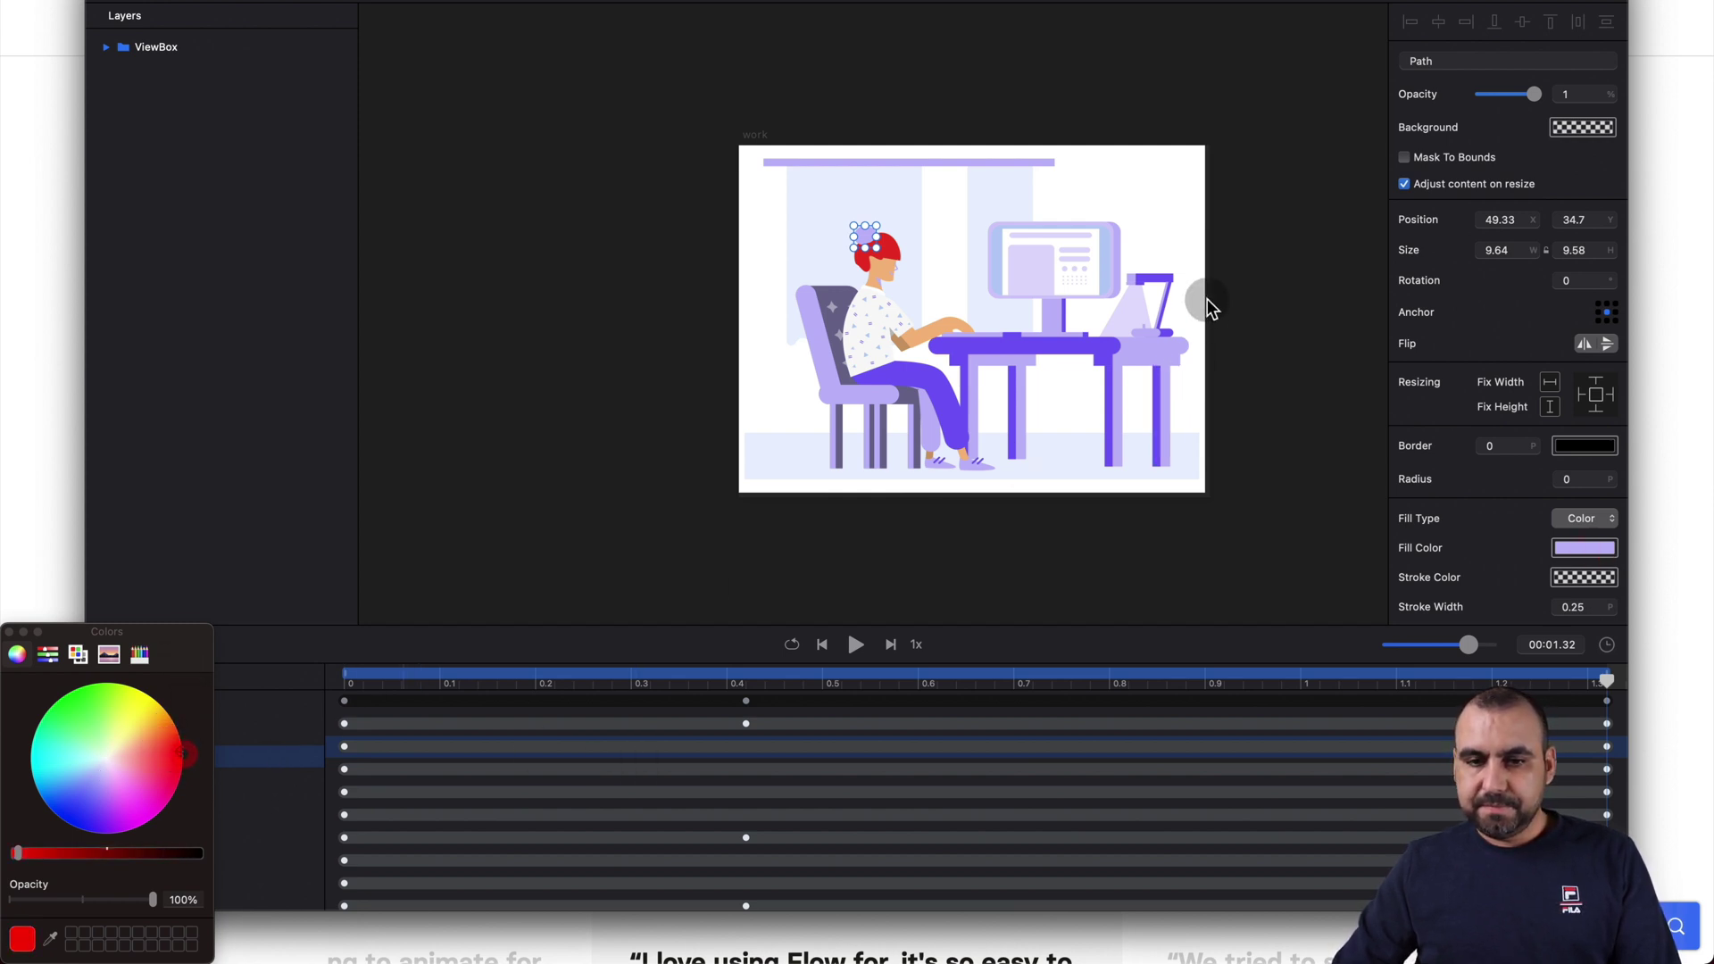
{"action": "left_click", "coordinate": [109, 774]}
{"action": "left_click", "coordinate": [1014, 273]}
{"action": "left_click", "coordinate": [864, 239]}
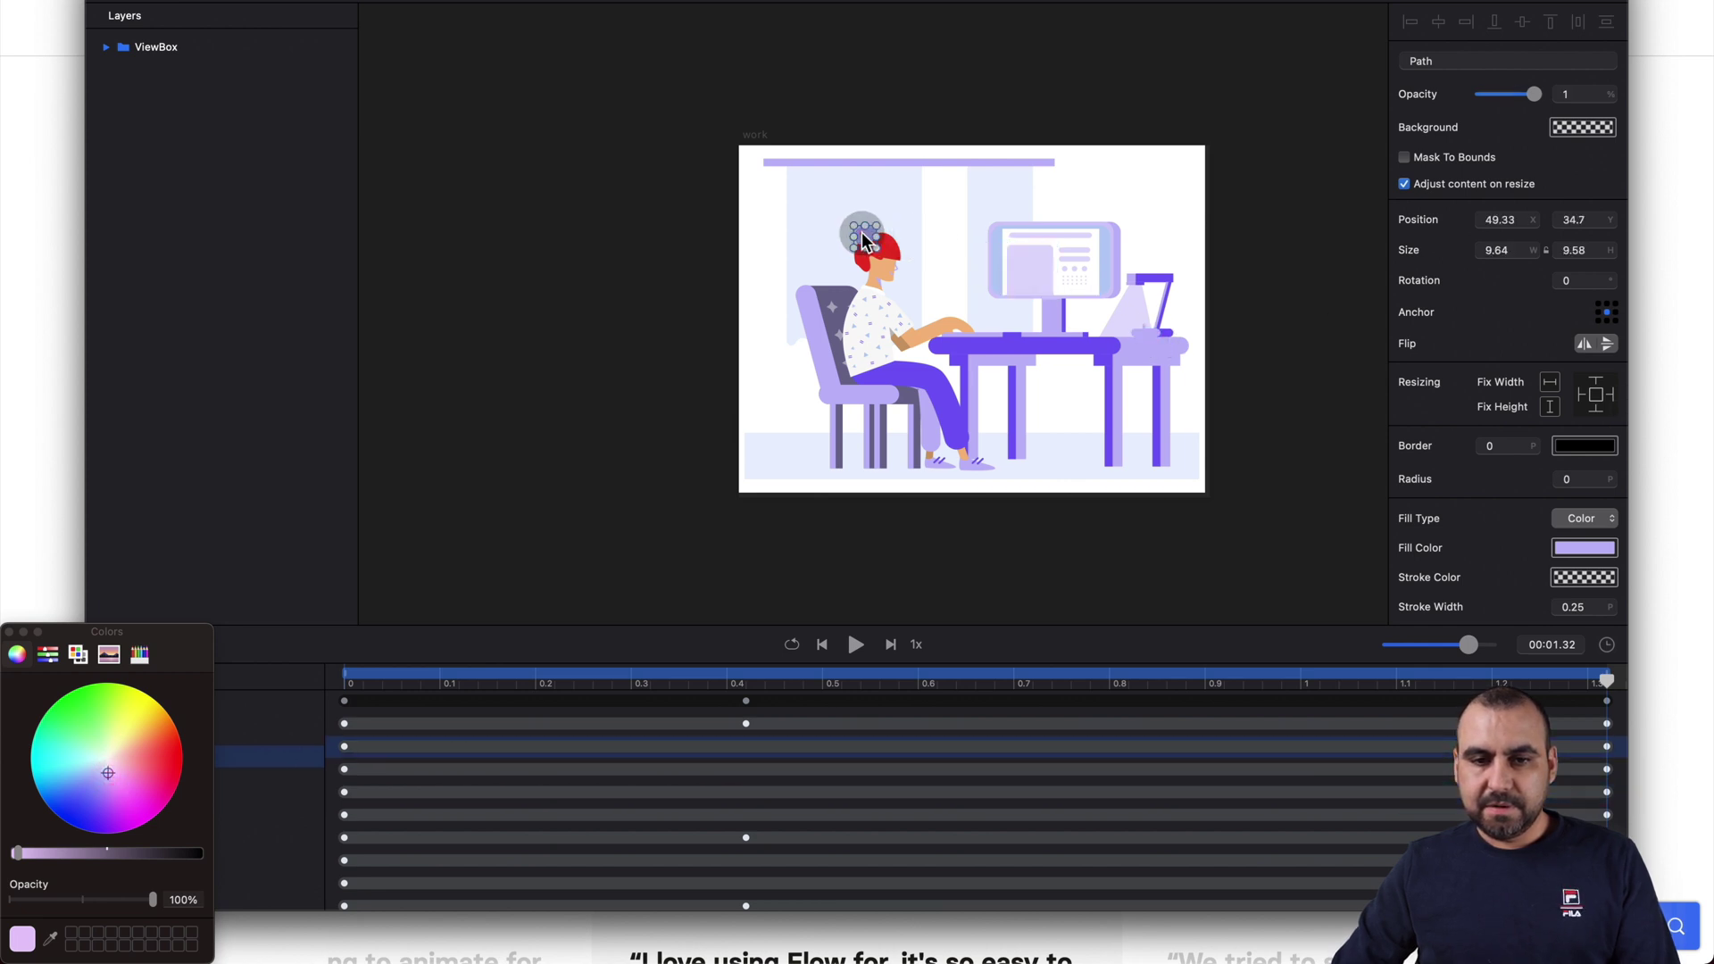
{"action": "left_click", "coordinate": [169, 762]}
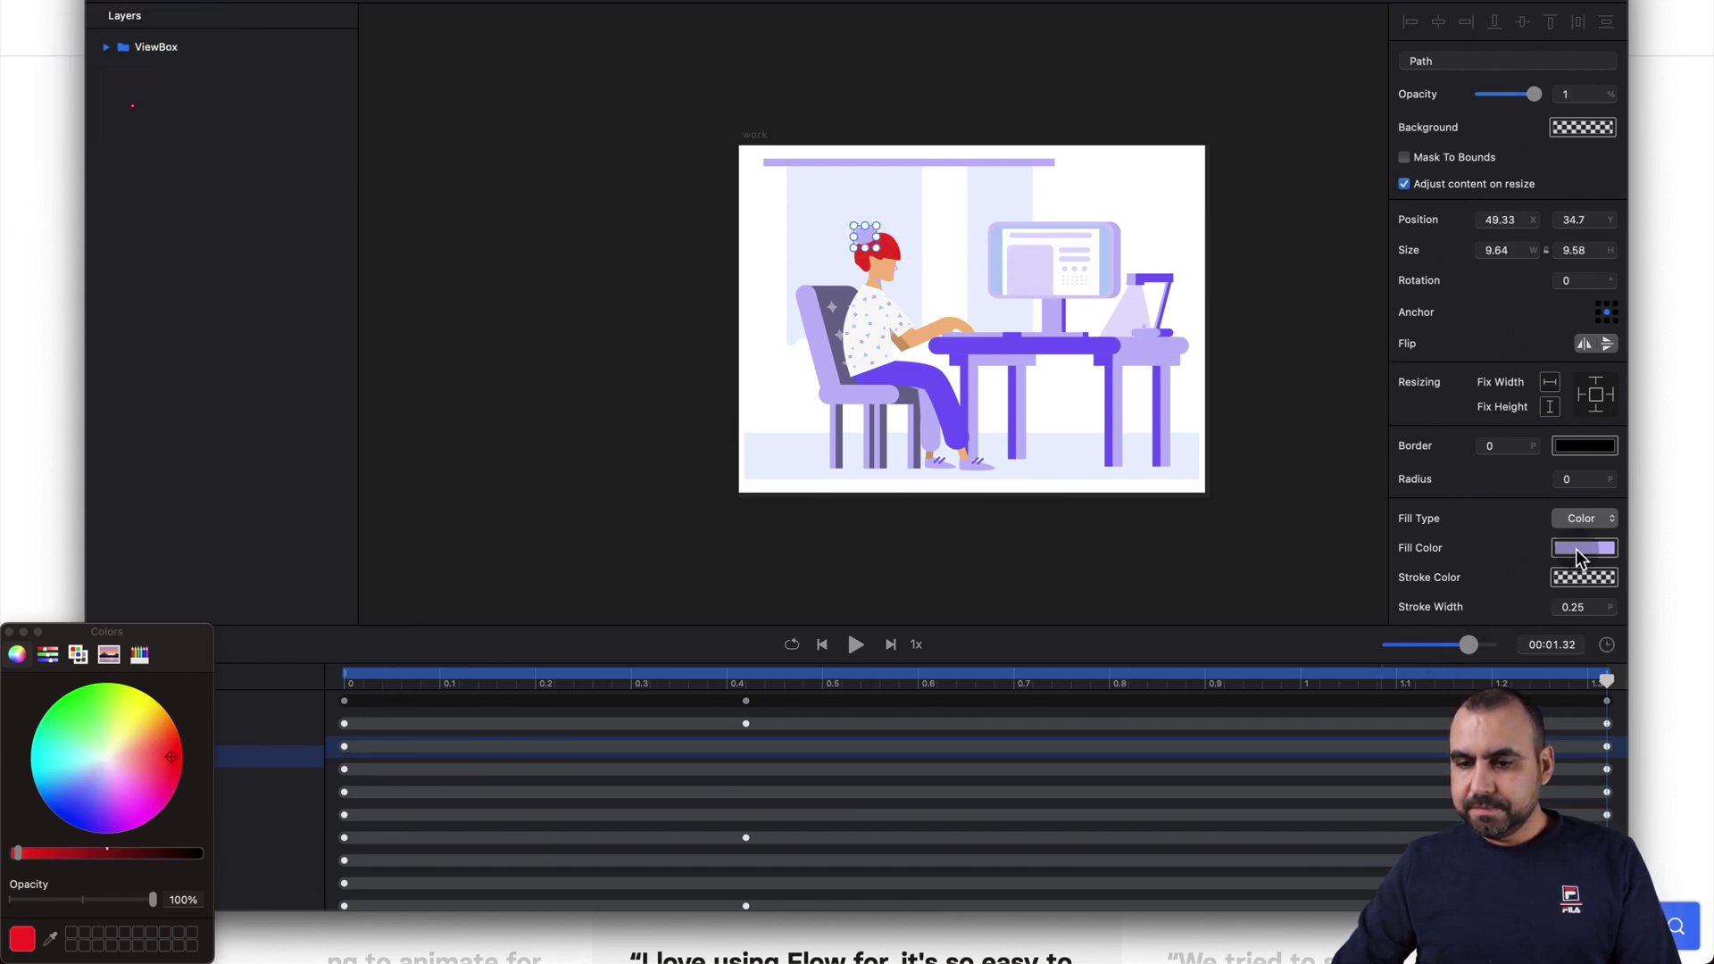
{"action": "left_click", "coordinate": [1579, 547]}
{"action": "left_click", "coordinate": [170, 755]}
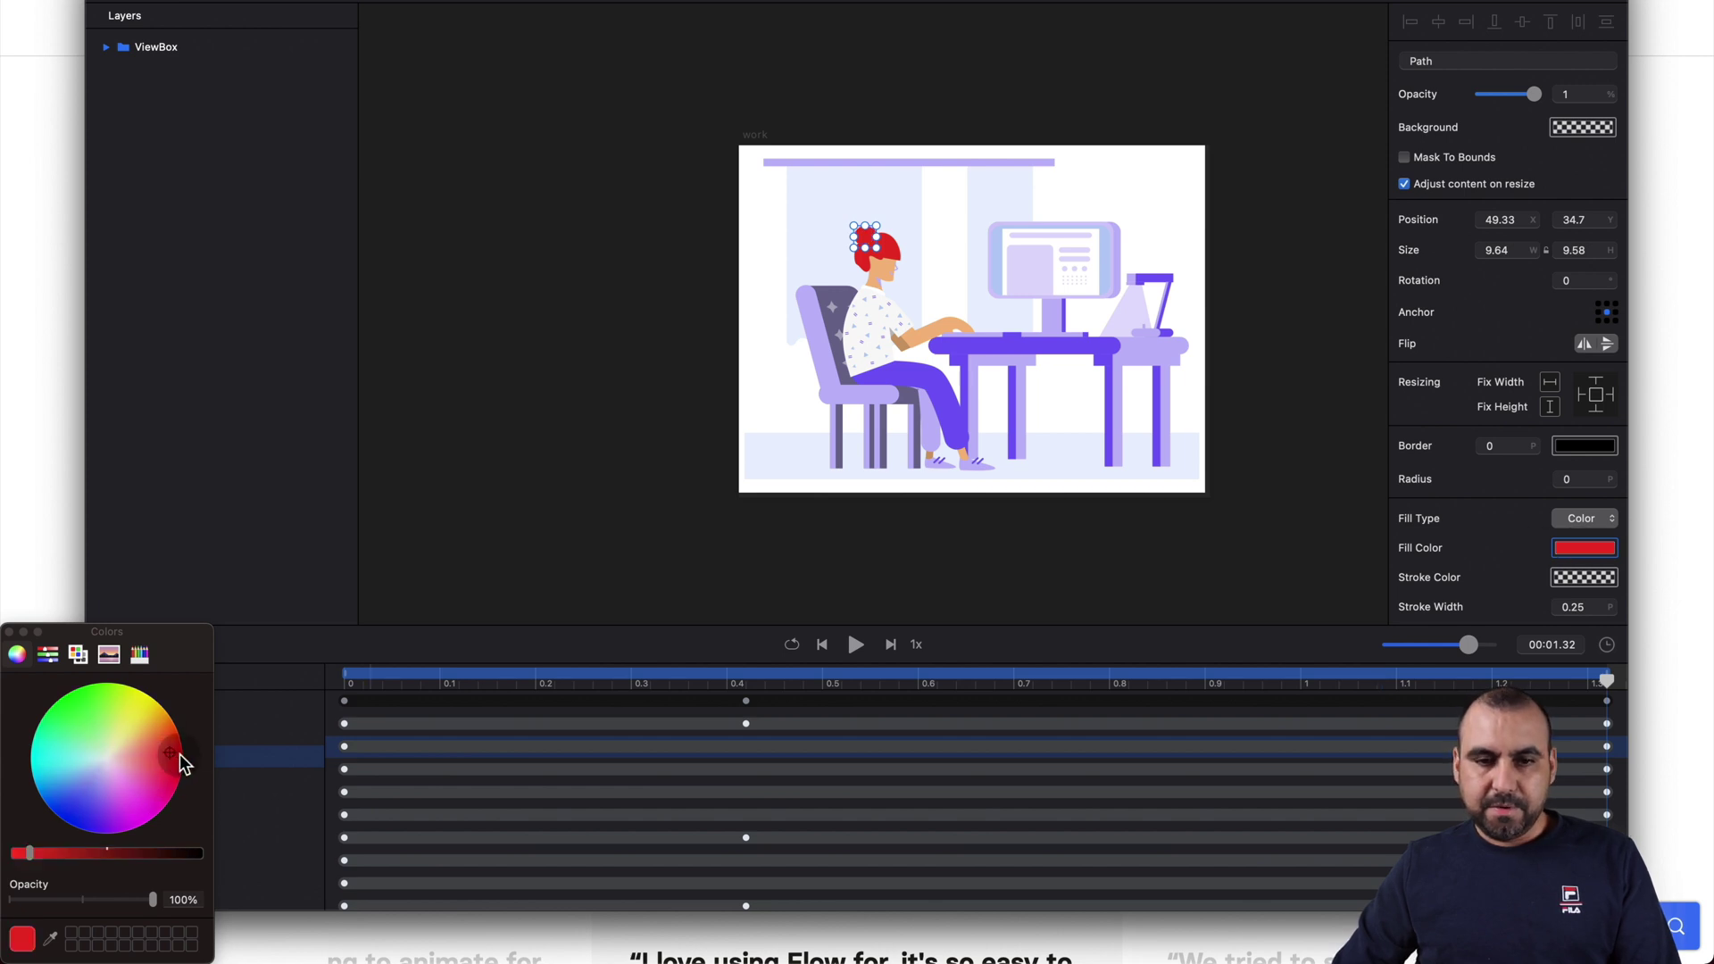
- Deselect everything, return the playhead to 0 and play the blue-to-red hair shift
{"action": "left_click", "coordinate": [662, 440]}
{"action": "left_click", "coordinate": [348, 673]}
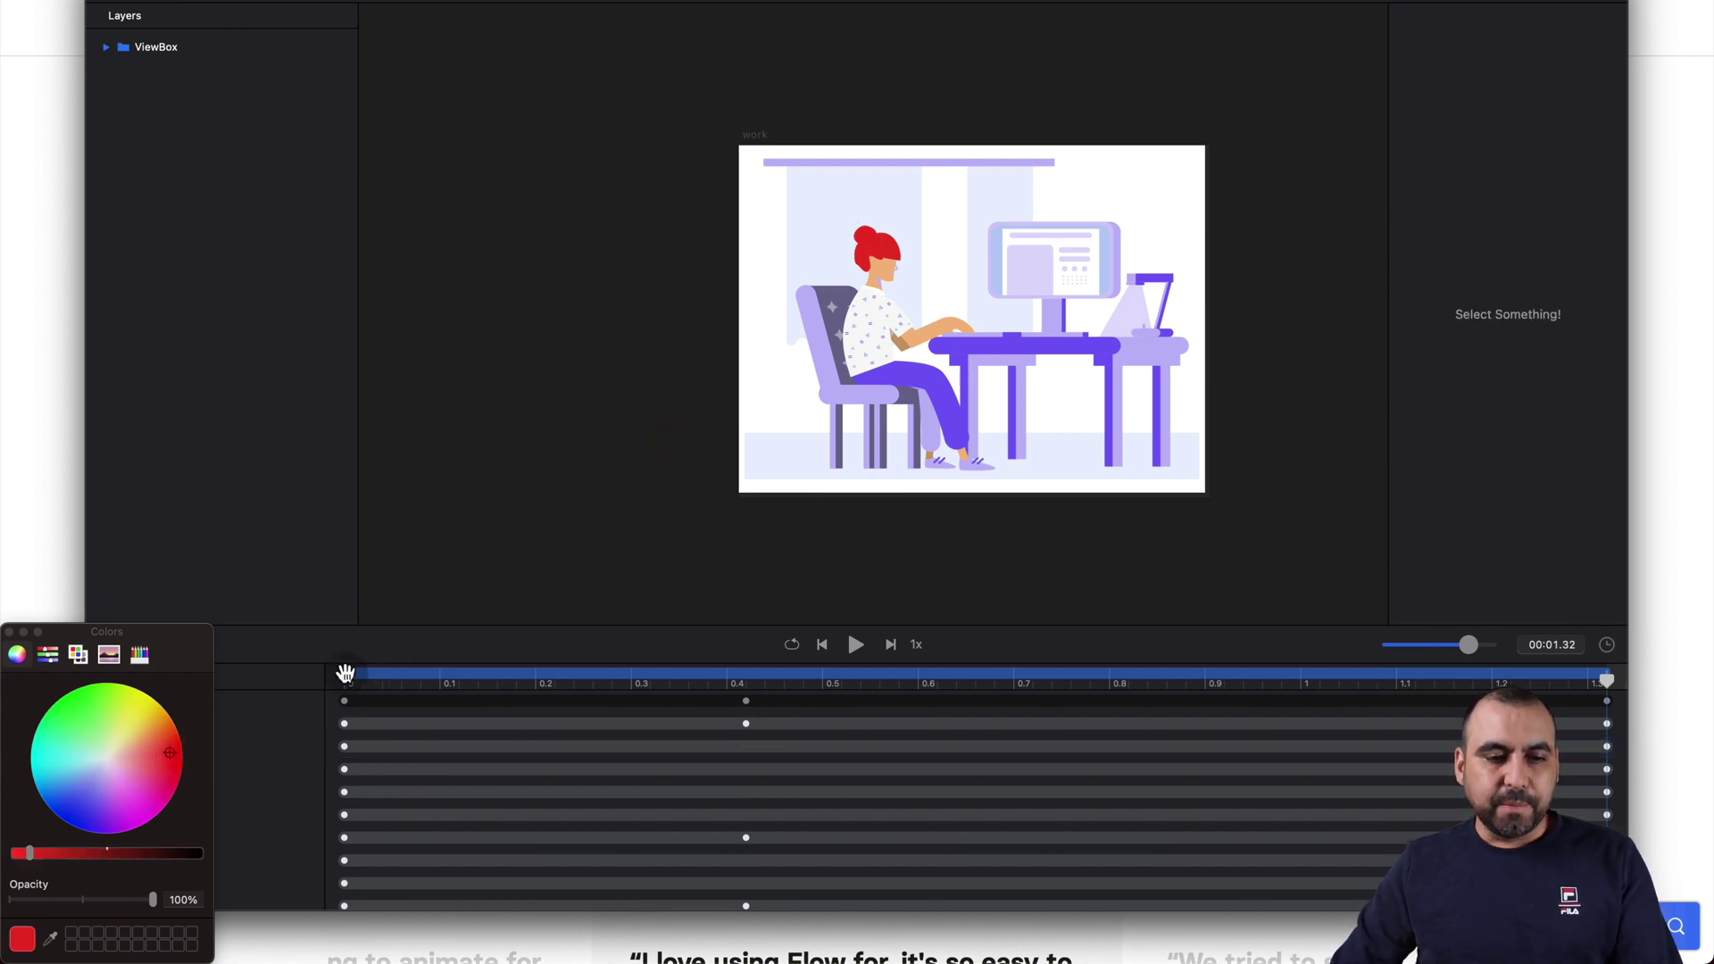
{"action": "left_click_drag", "start_coordinate": [348, 677], "coordinate": [344, 678]}
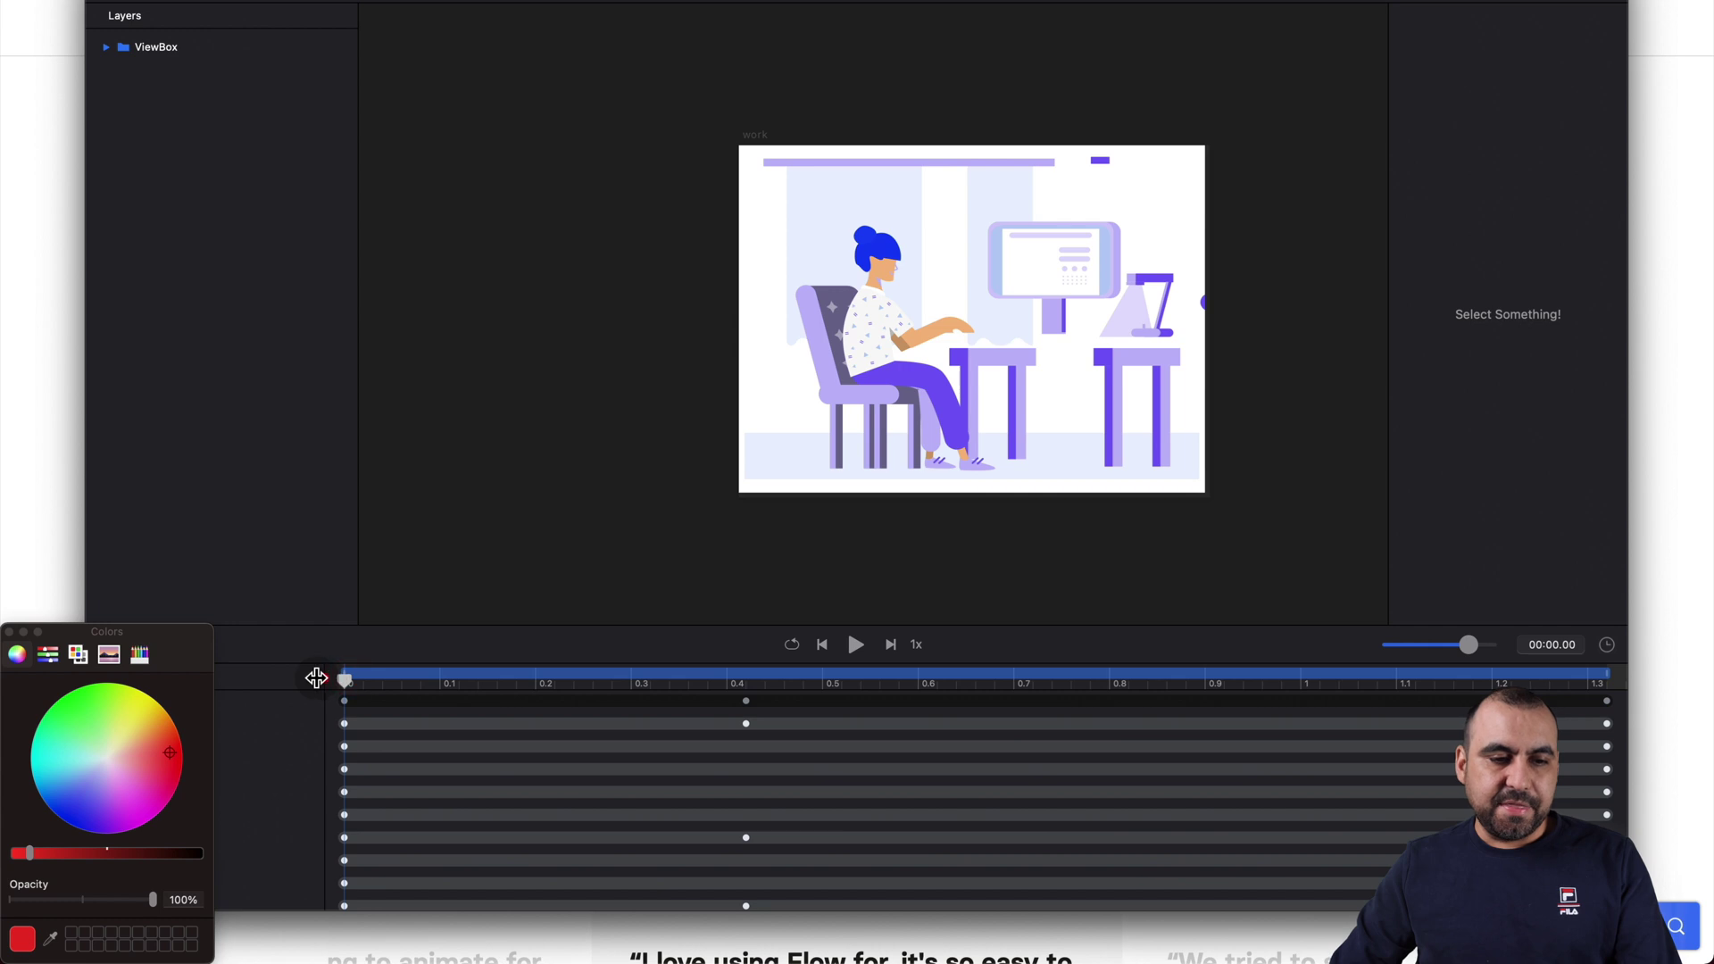
{"action": "left_click", "coordinate": [9, 631]}
{"action": "key", "text": "space"}
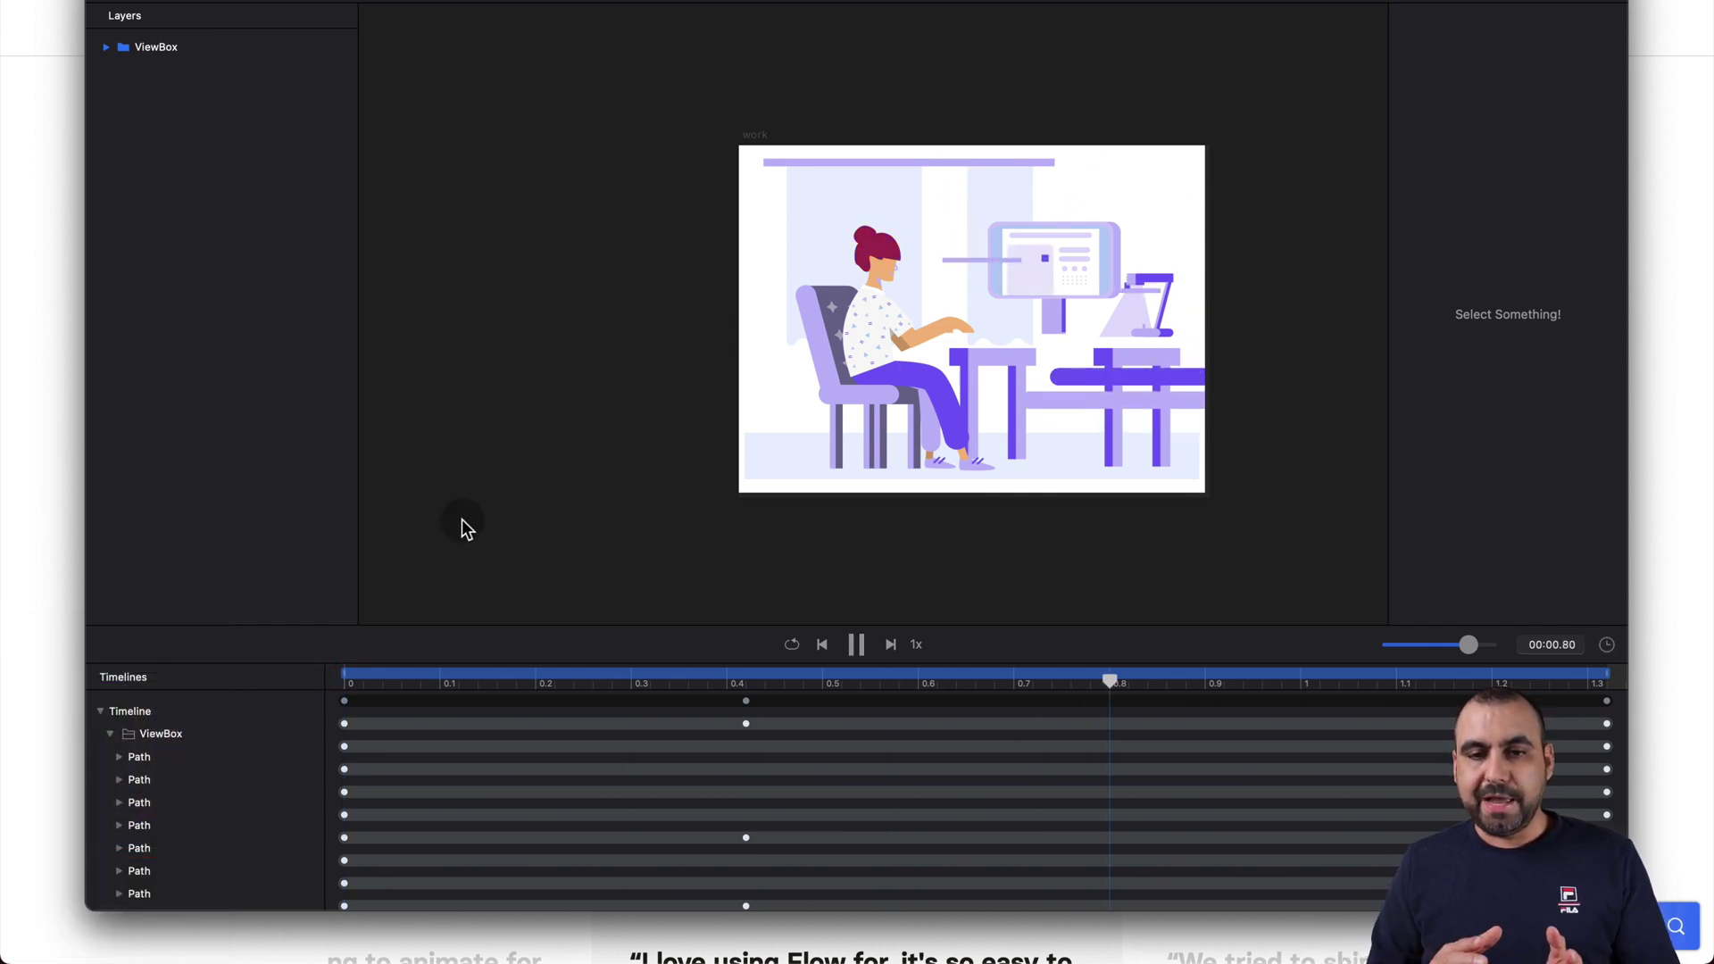